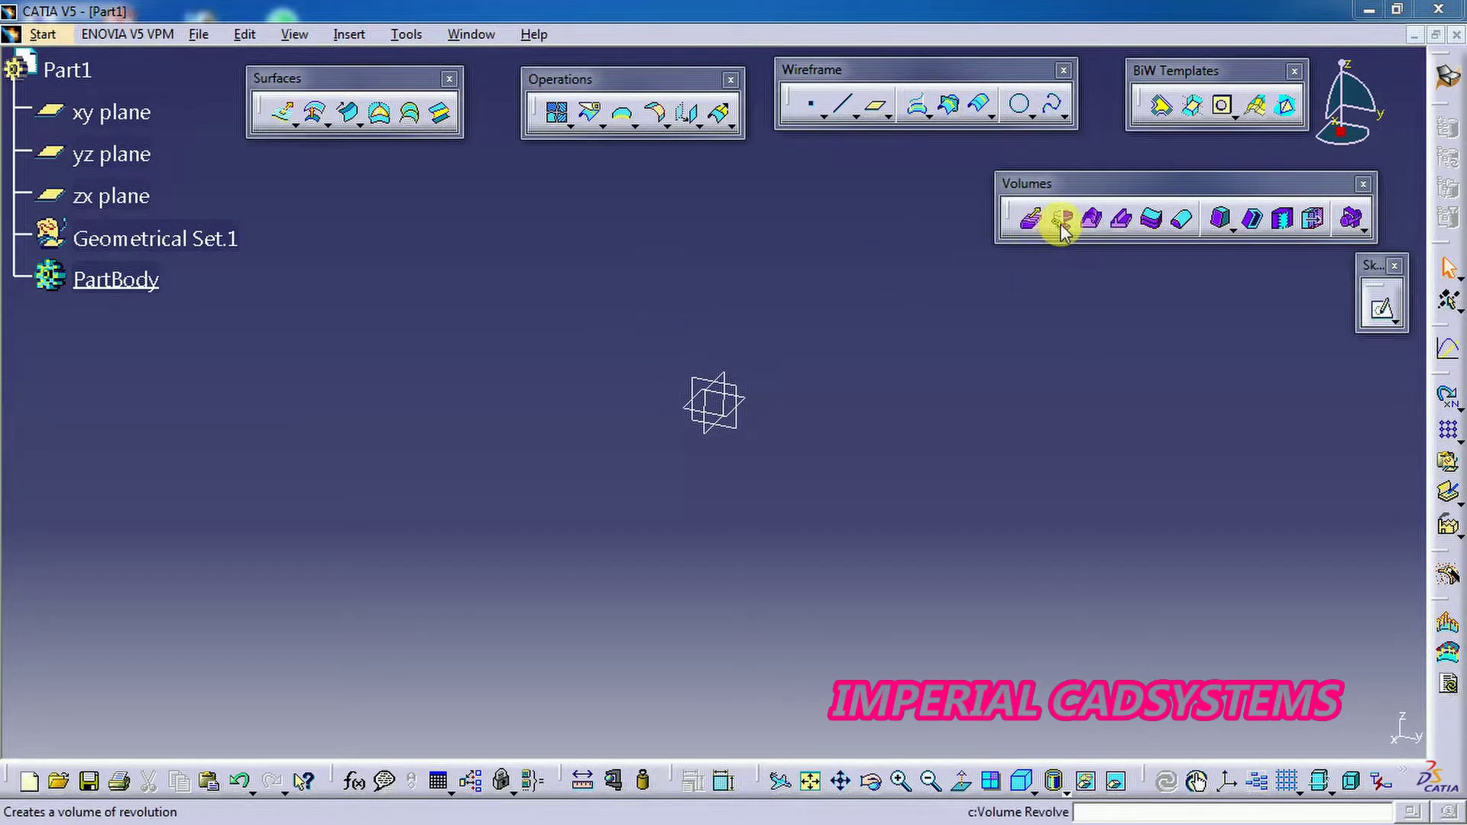
# - Sketch a rectangle around the origin on the xy plane and exit the sketch
pyautogui.moveTo(1082, 183); pyautogui.dragTo(960, 149)
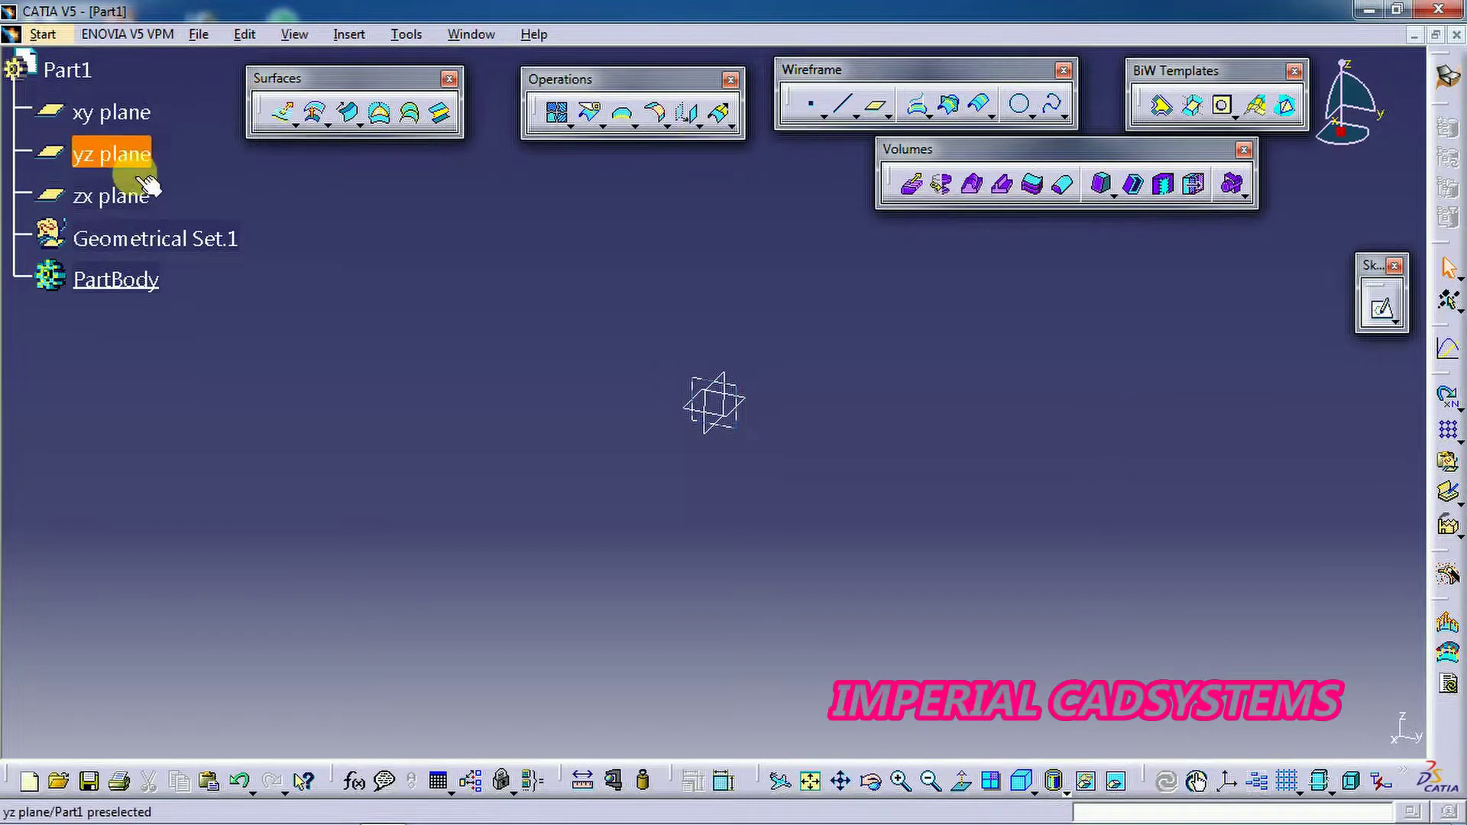
pyautogui.click(125, 112)
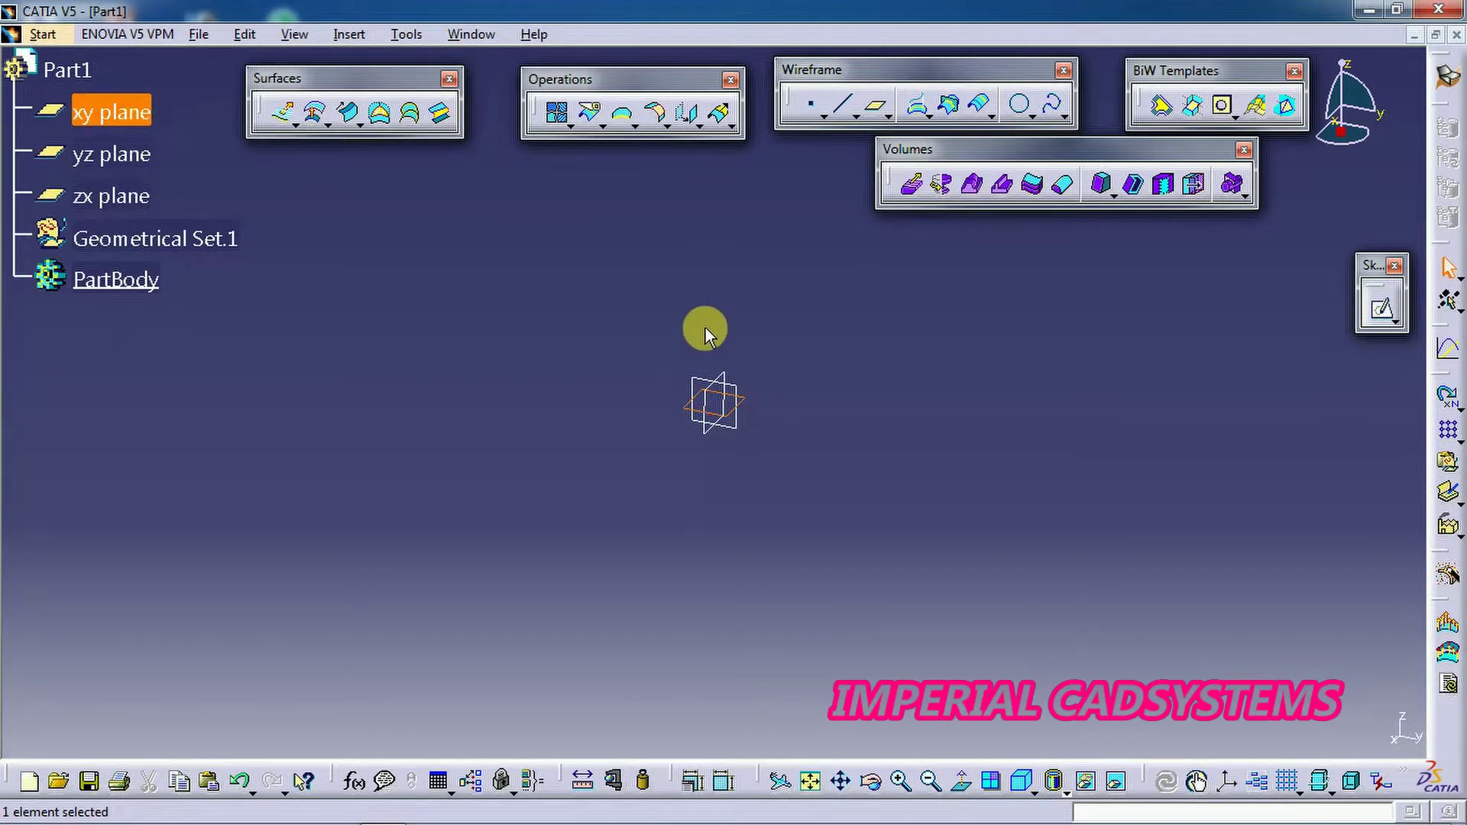
pyautogui.click(1383, 309)
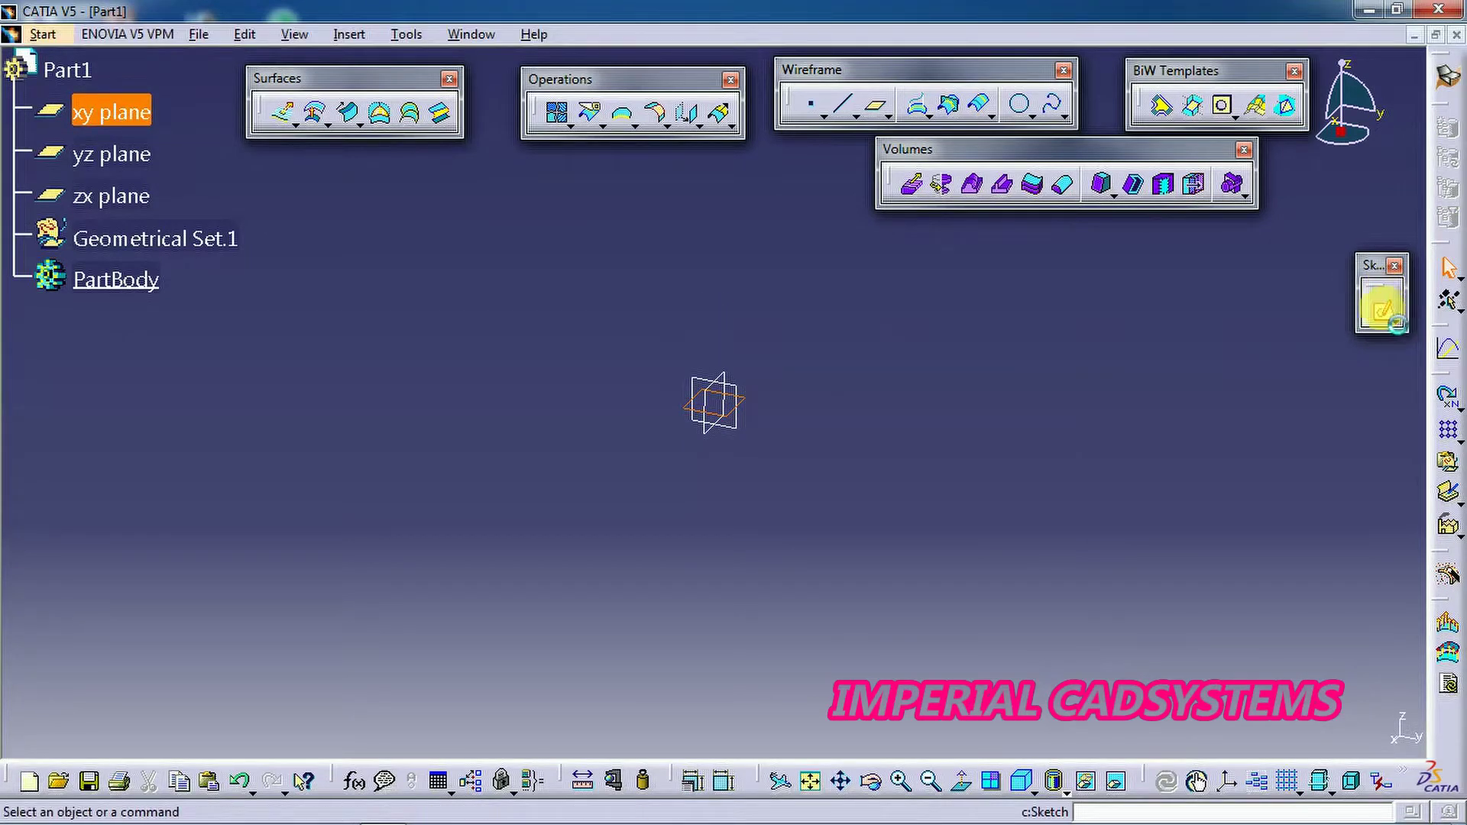
pyautogui.click(387, 91)
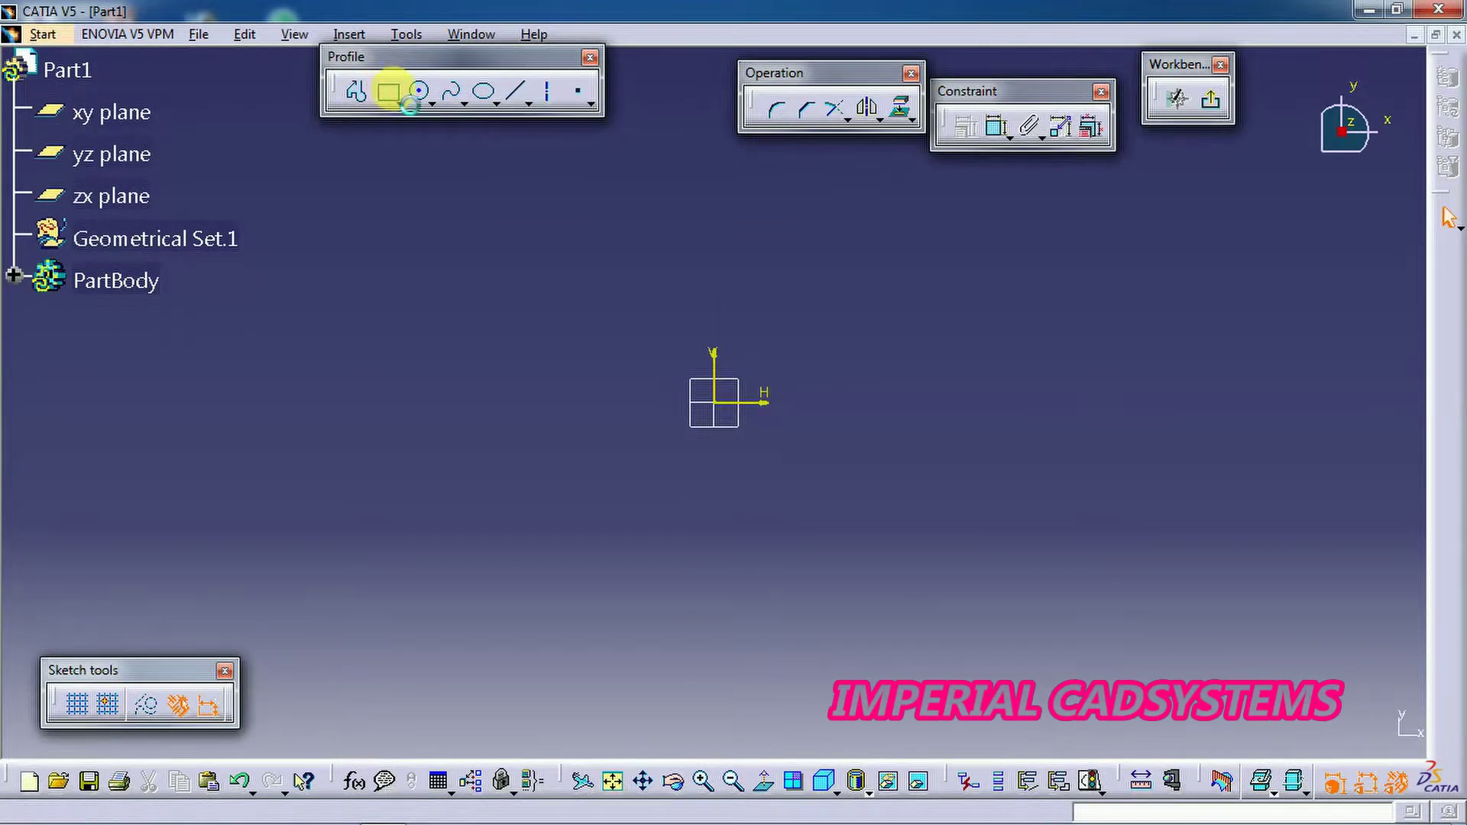
pyautogui.click(615, 323)
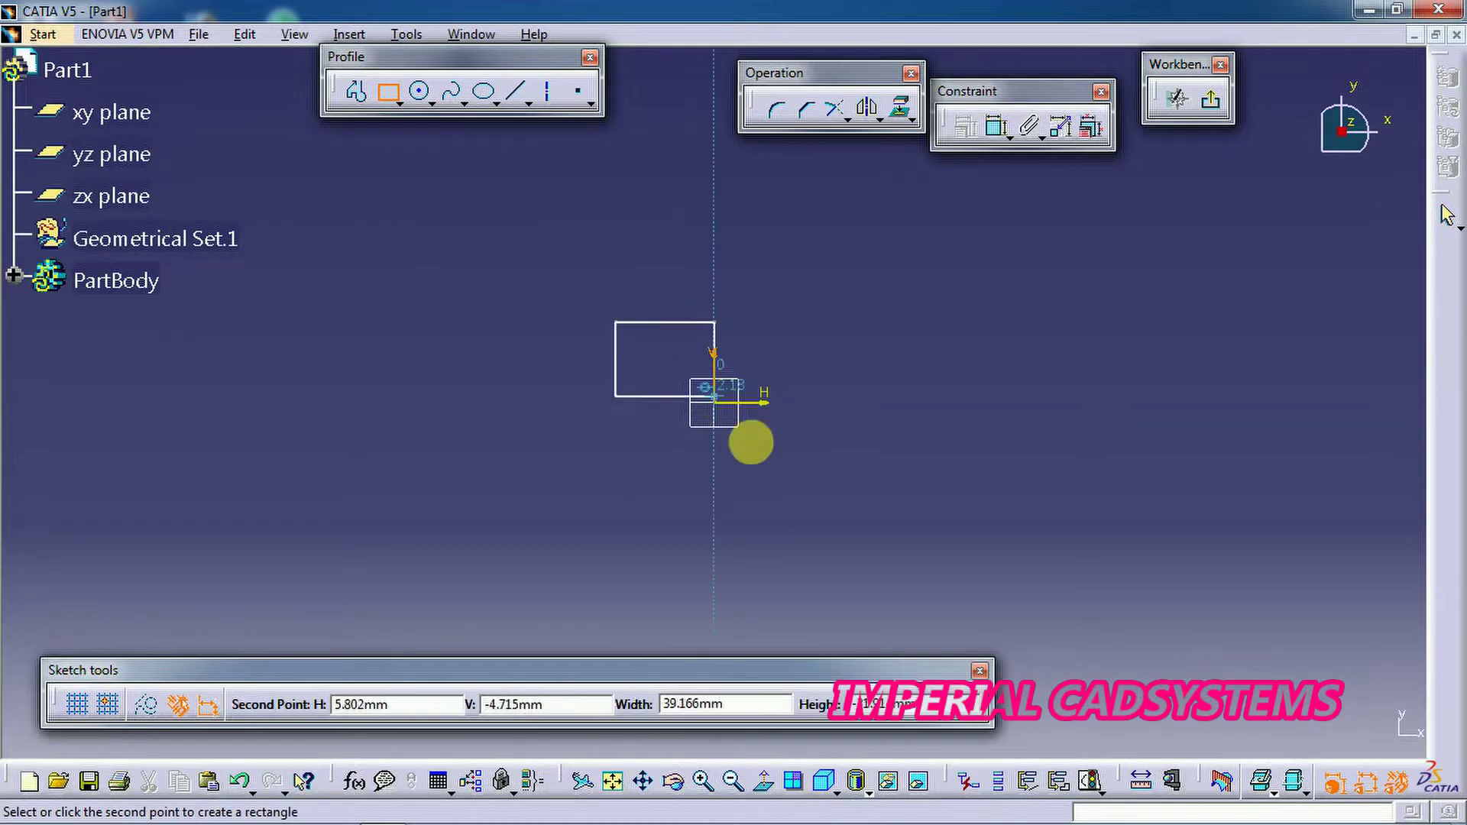
pyautogui.click(825, 487)
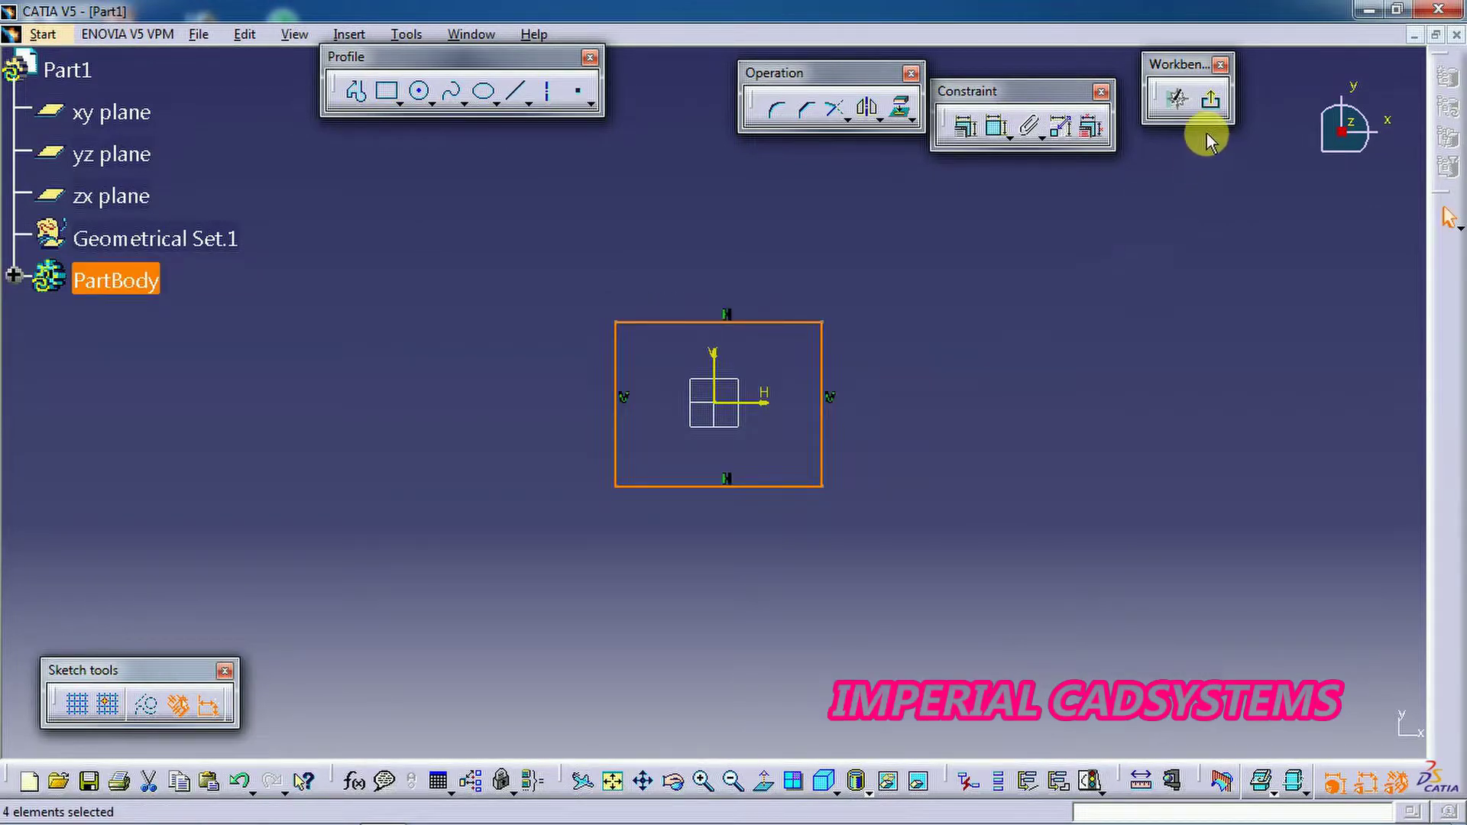
pyautogui.click(1213, 104)
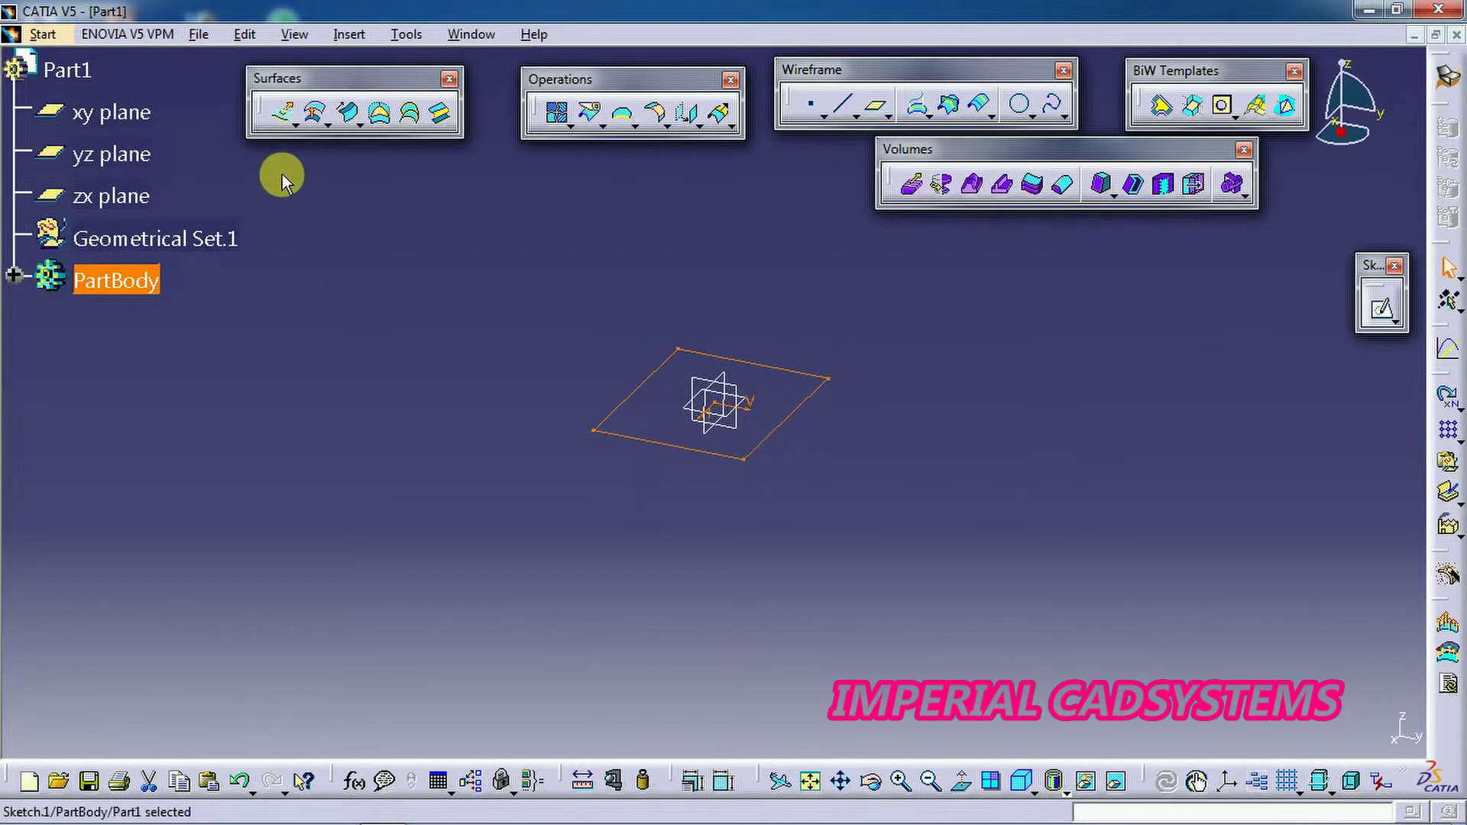
# - Extrude the rectangle sketch 100 mm along its normal as a surface
pyautogui.click(277, 119)
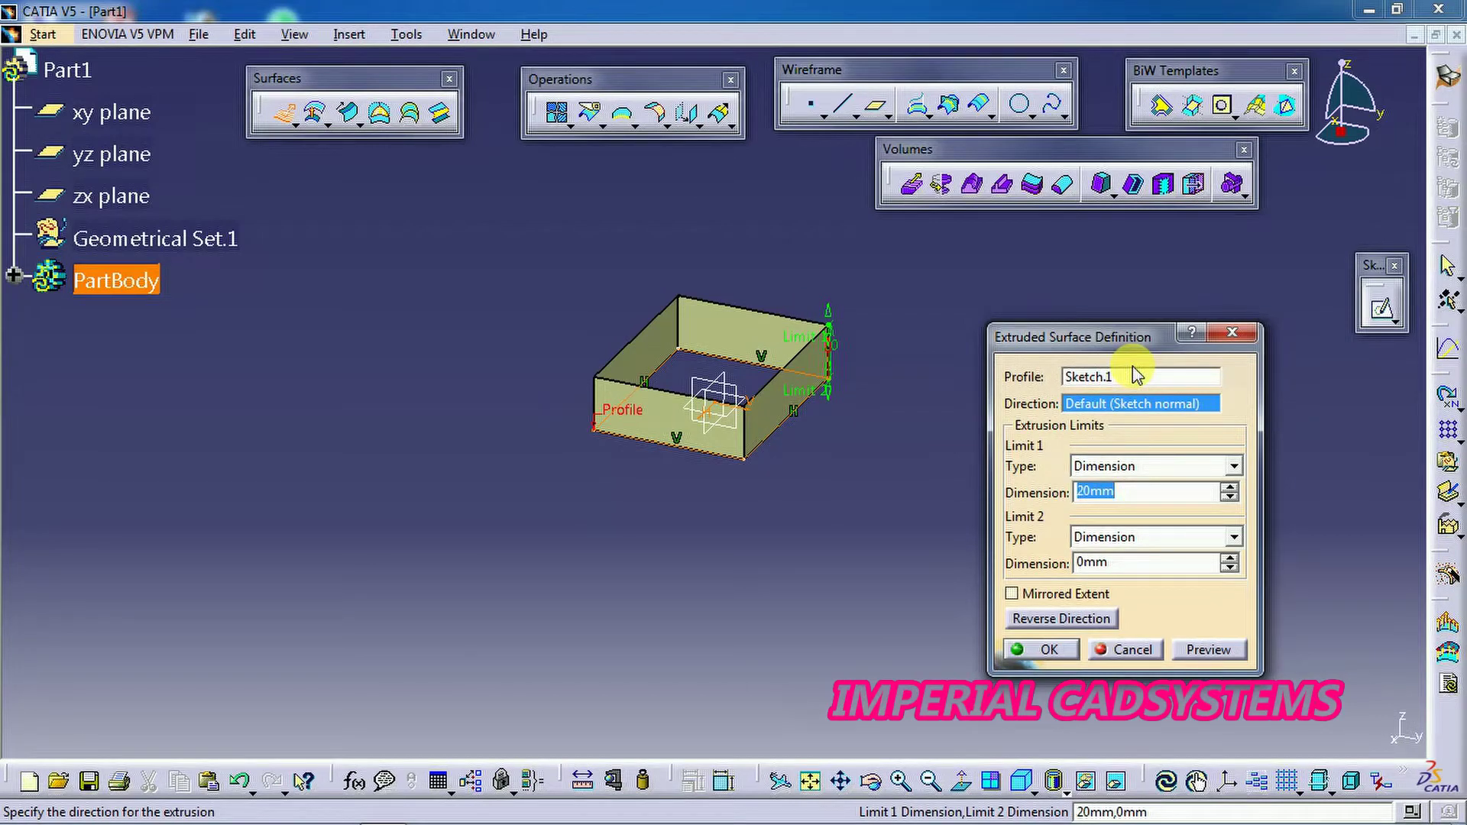
pyautogui.write('100')
pyautogui.press('Return')
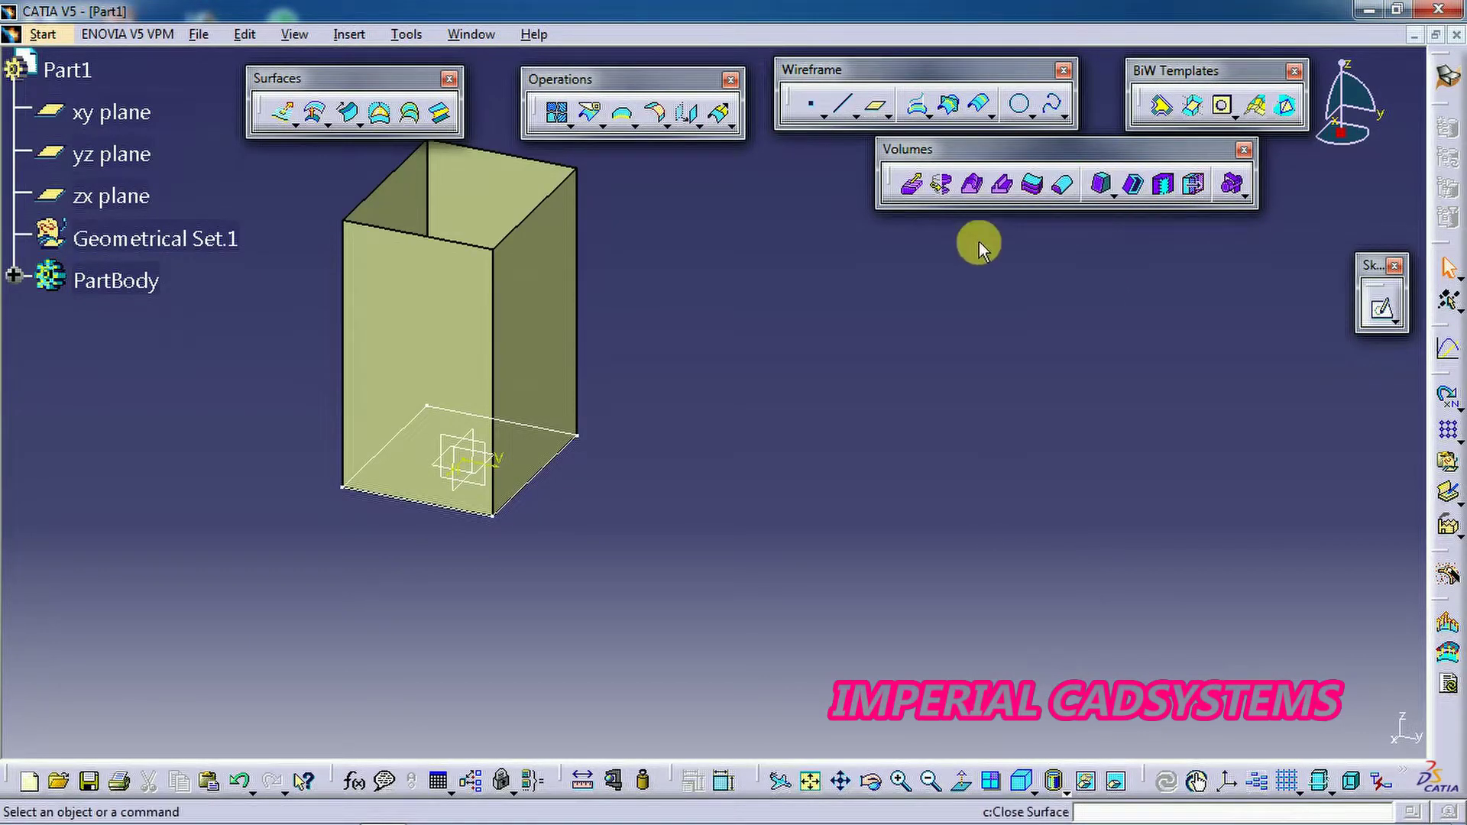
# - Try to apply a volume draft to a side face of the extruded surface
pyautogui.click(1101, 193)
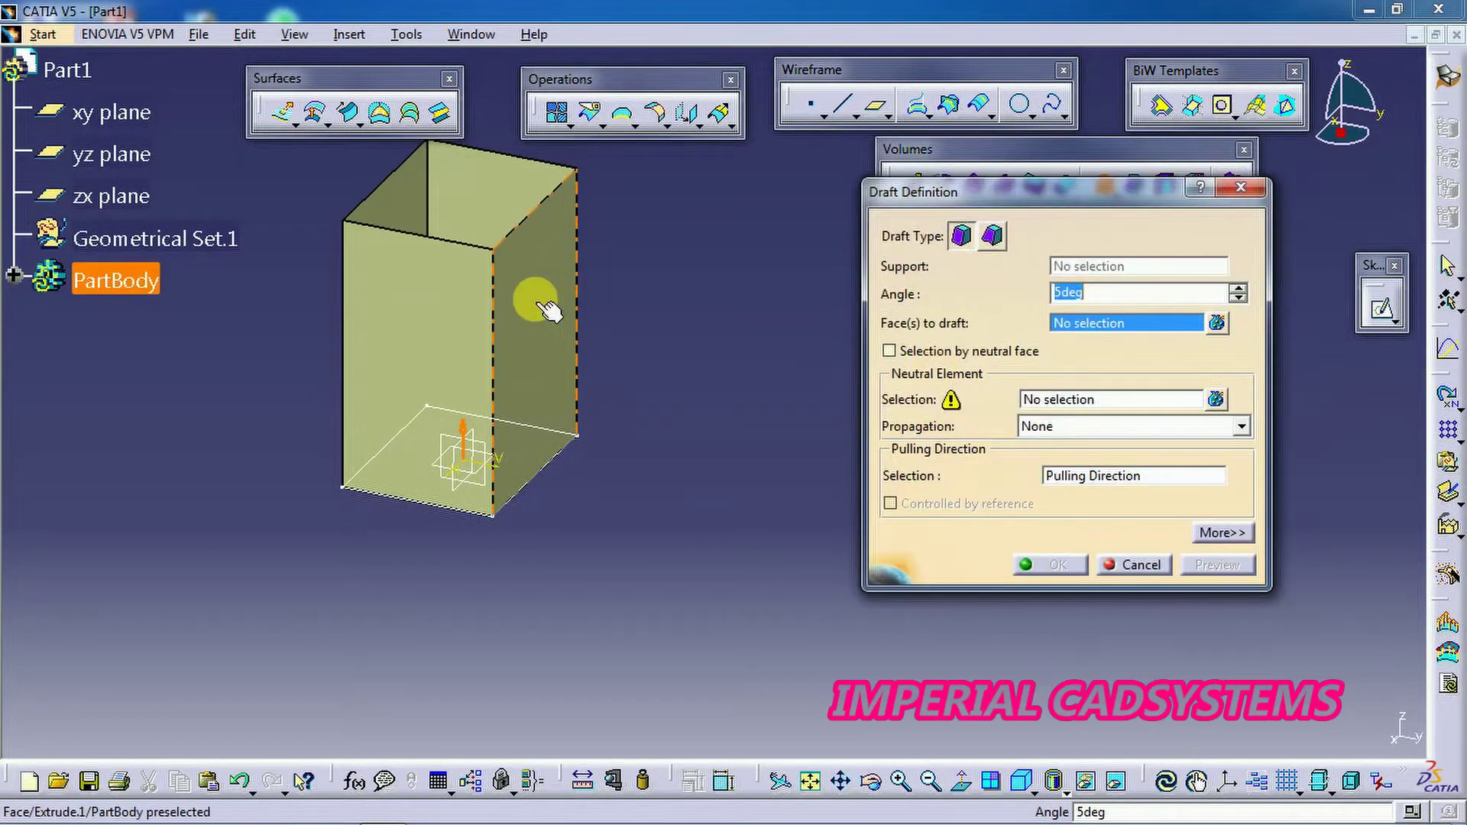
pyautogui.click(530, 303)
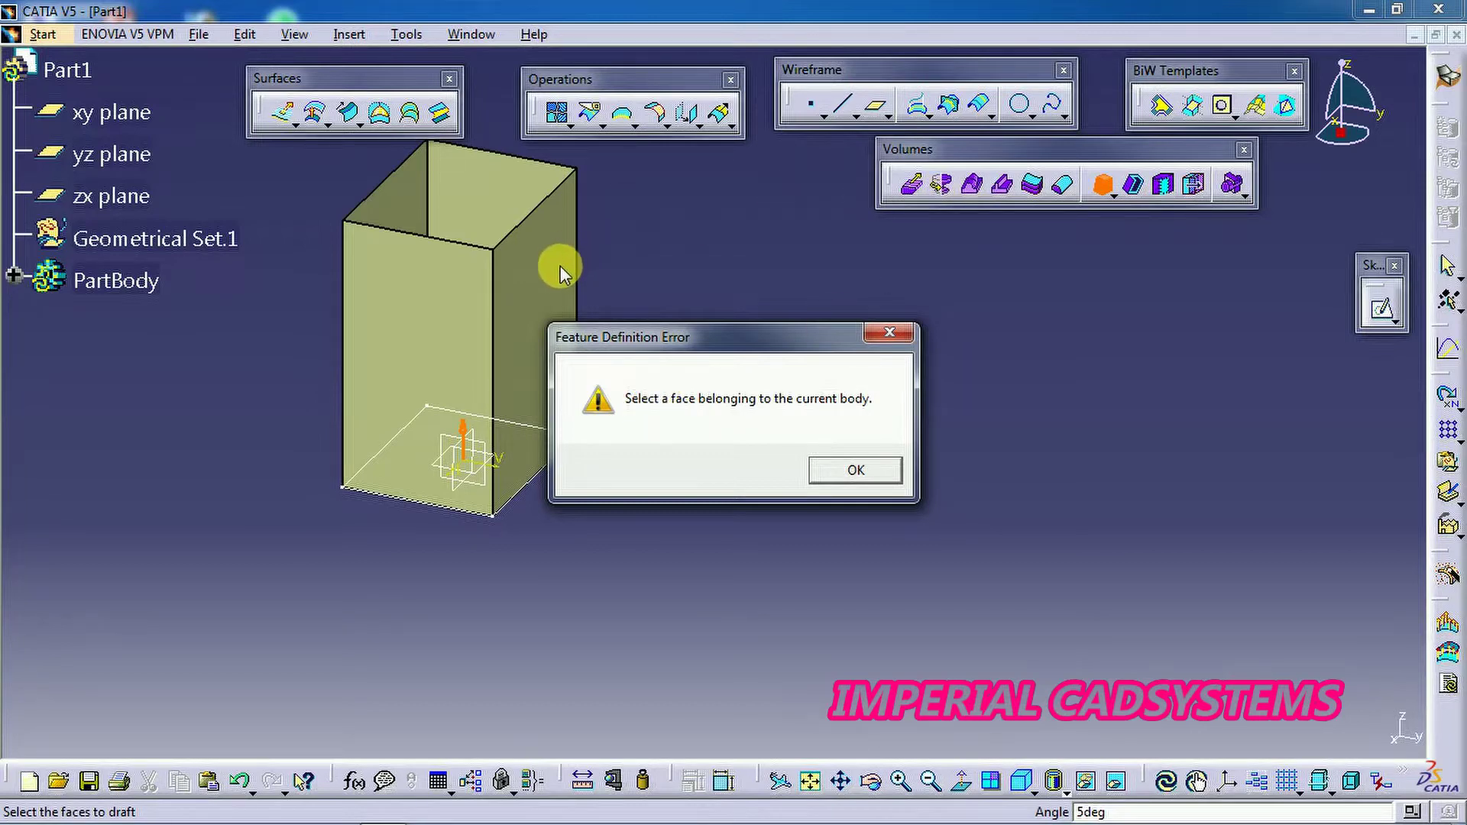
pyautogui.click(891, 337)
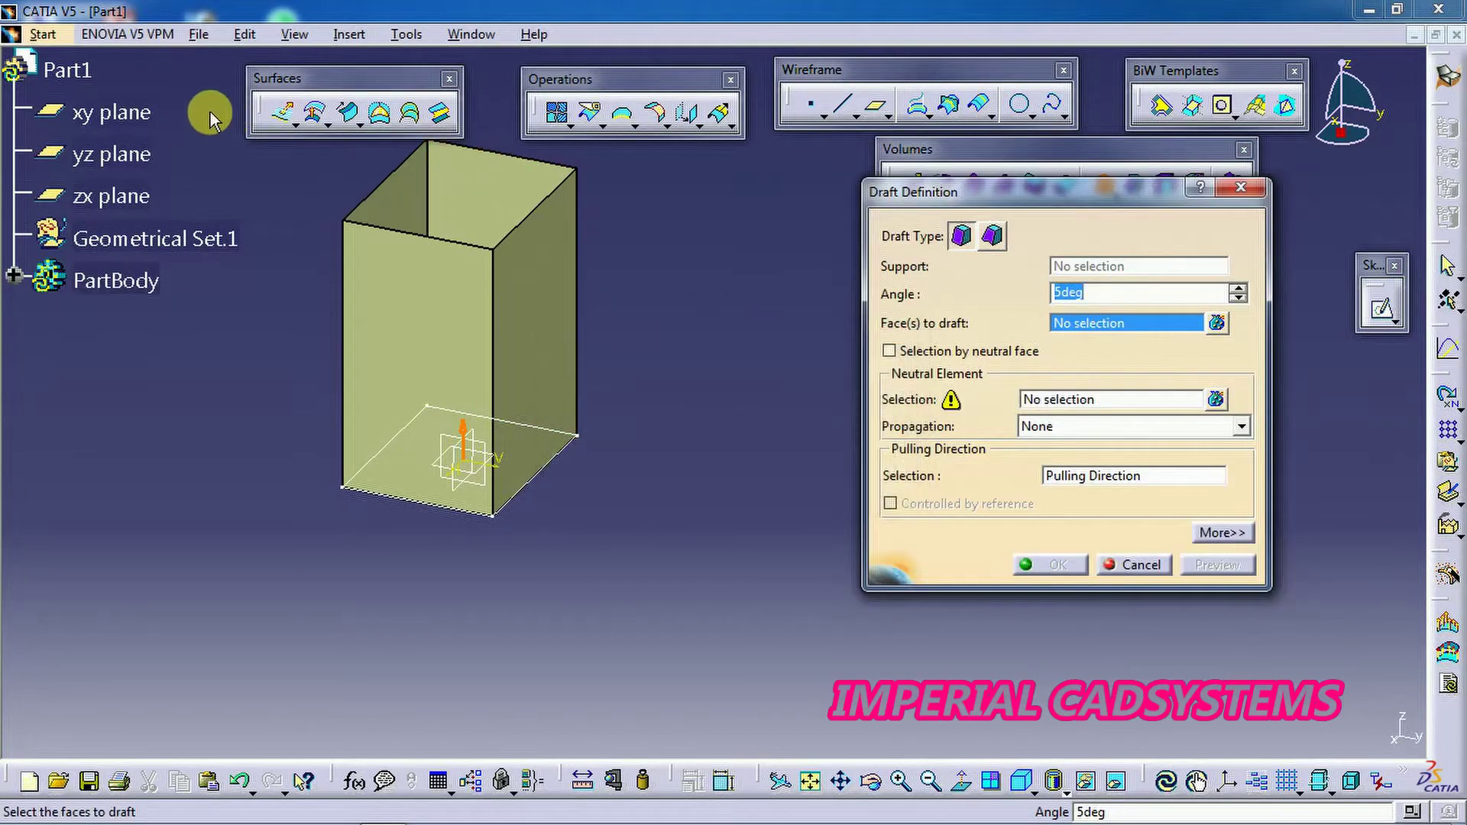
pyautogui.click(1141, 565)
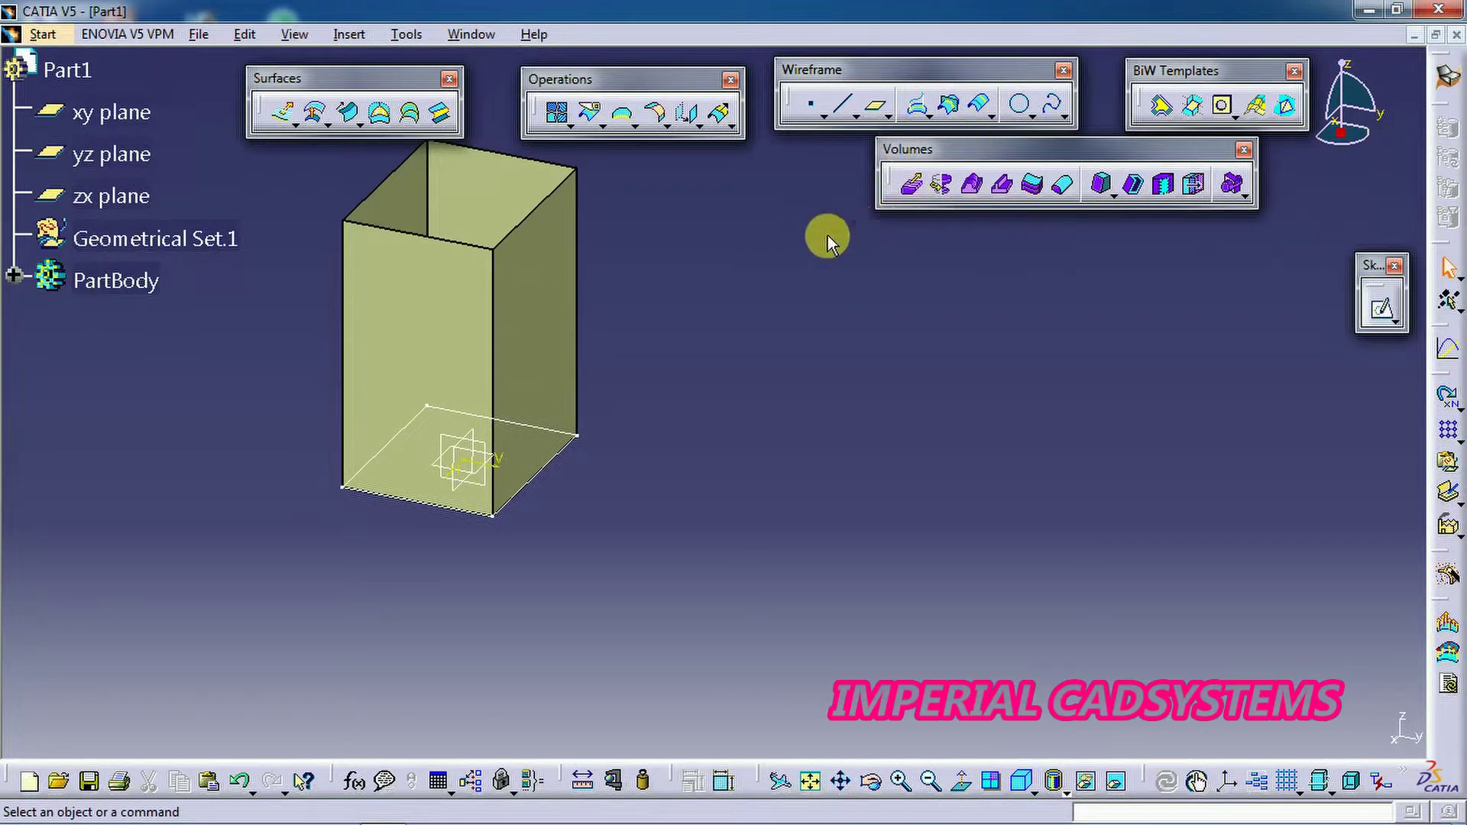
# - Delete the extruded surface while keeping its rectangle sketch
pyautogui.rightClick(557, 285)
pyautogui.click(678, 586)
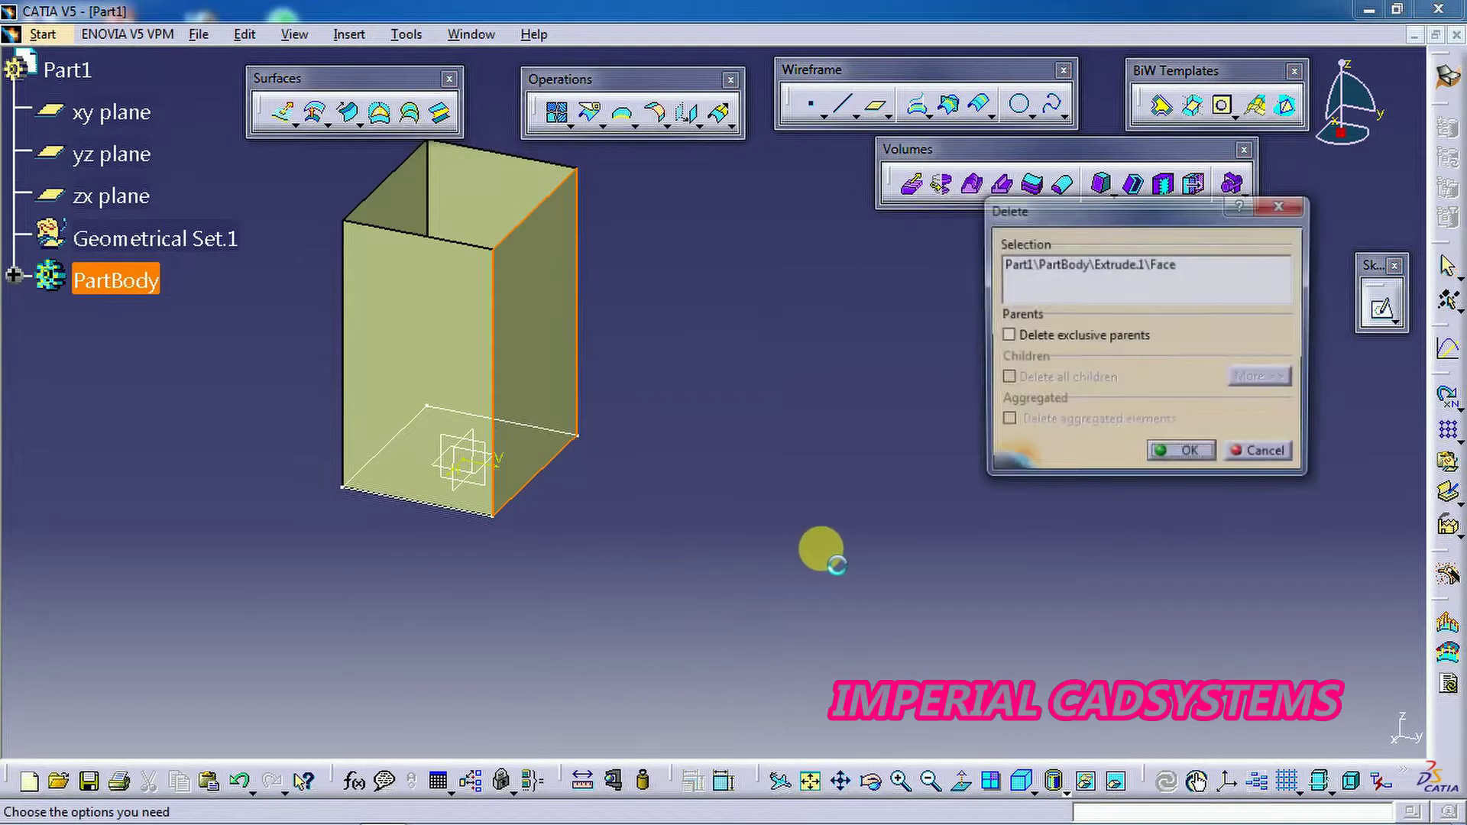
pyautogui.click(1183, 453)
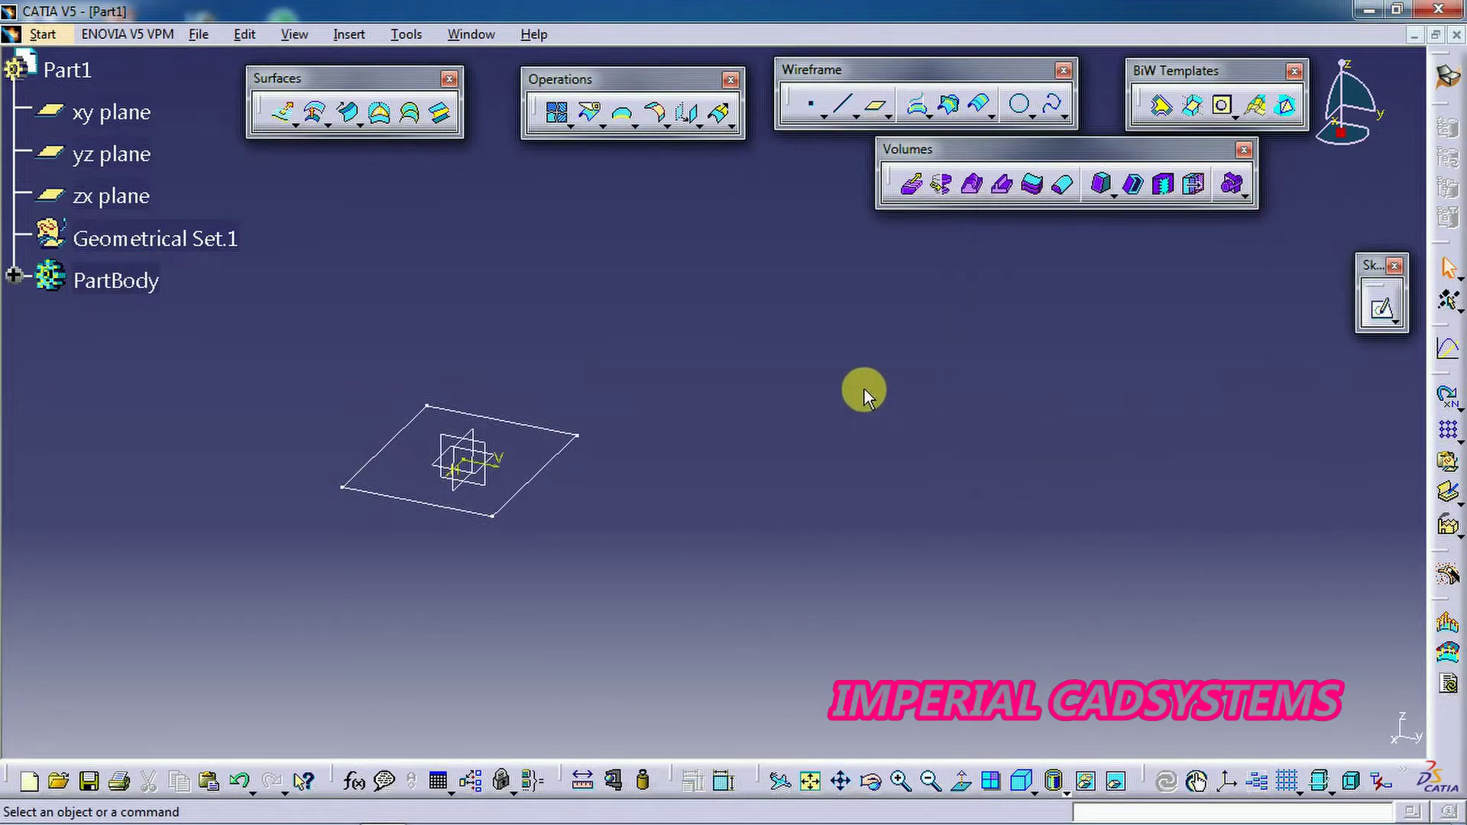
# - Extrude the rectangle sketch 100 mm along its normal as a volume
pyautogui.click(913, 185)
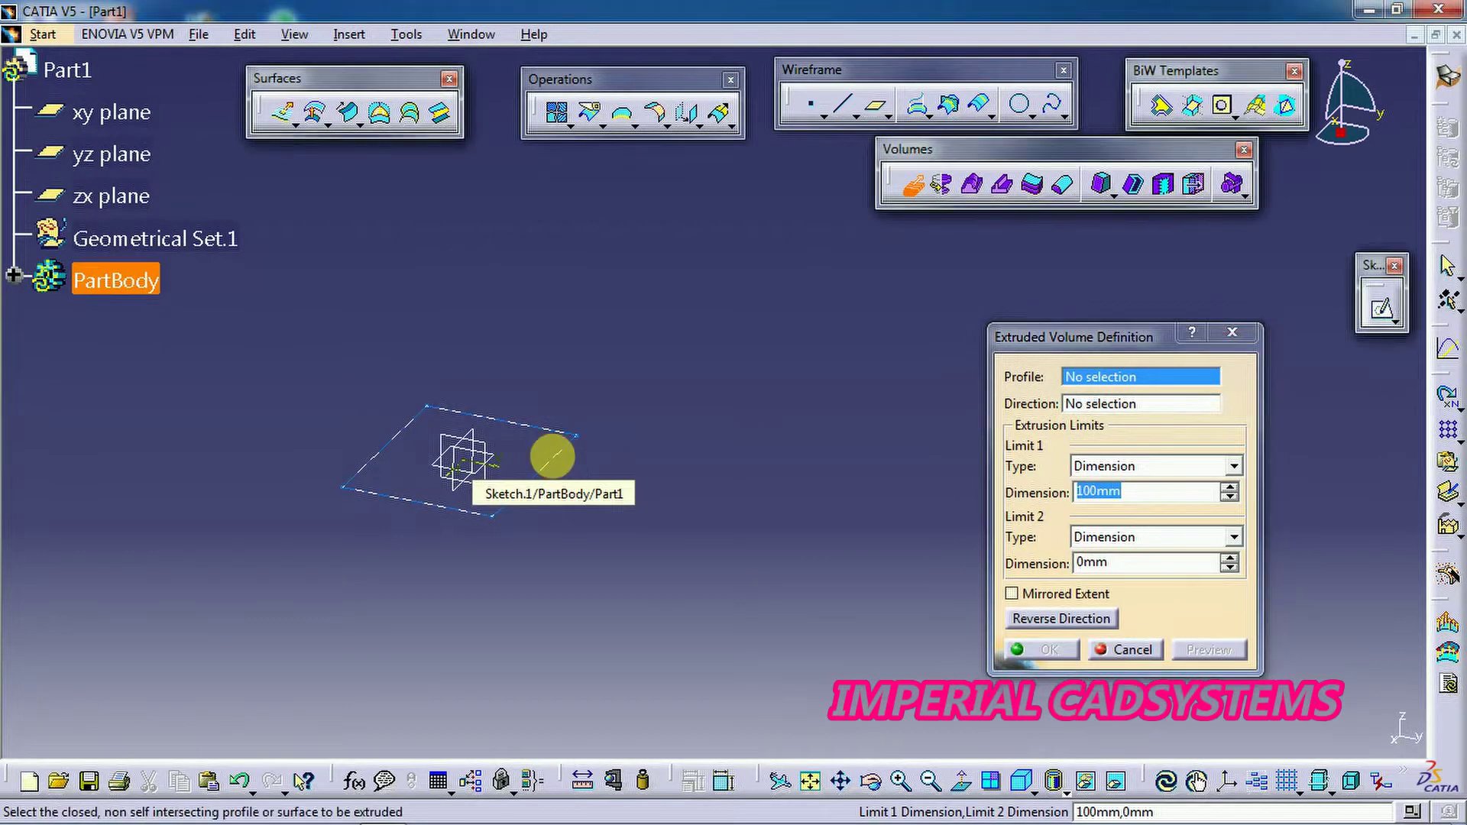
pyautogui.click(564, 464)
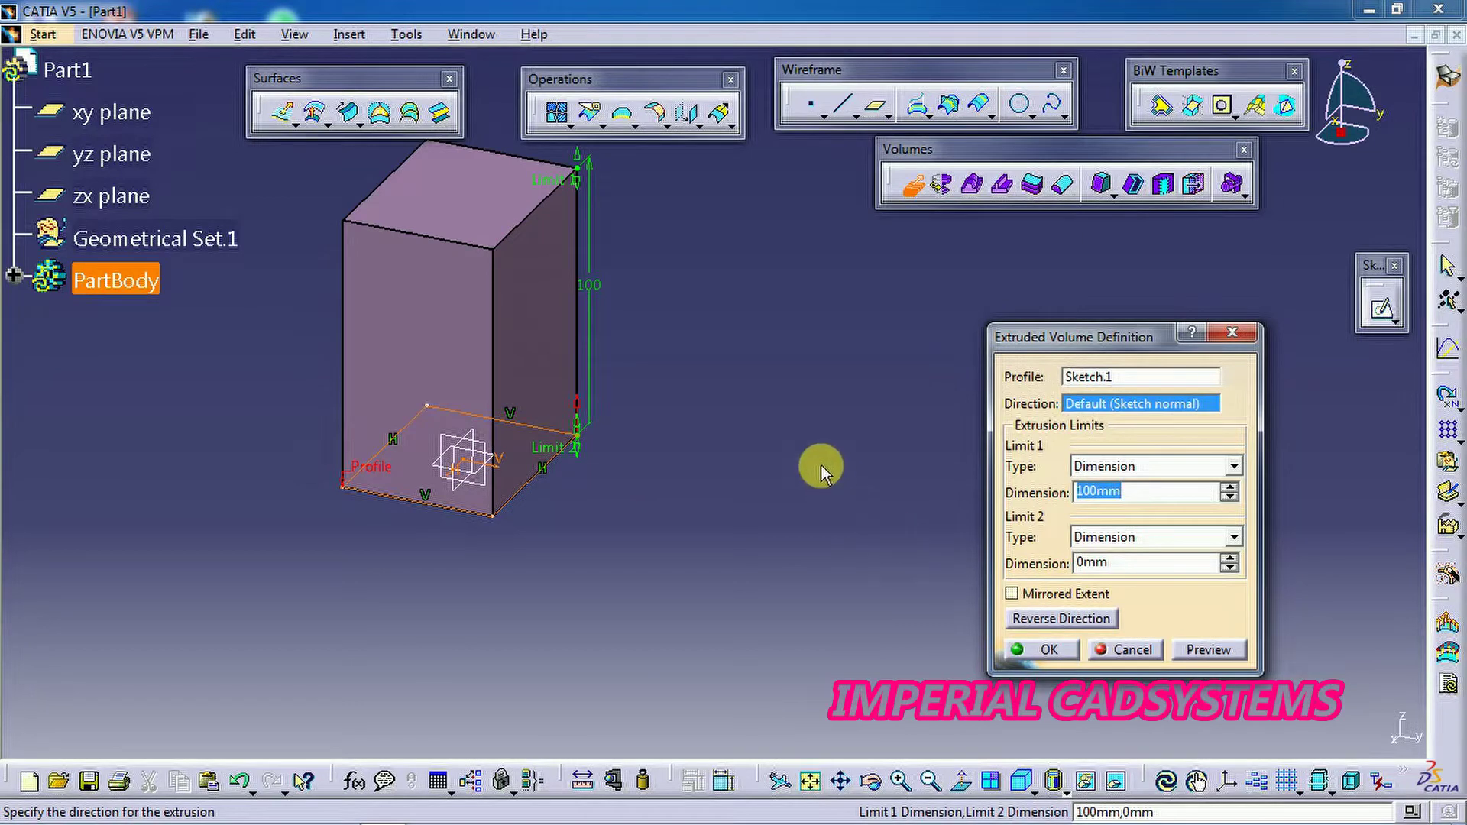
pyautogui.click(1055, 649)
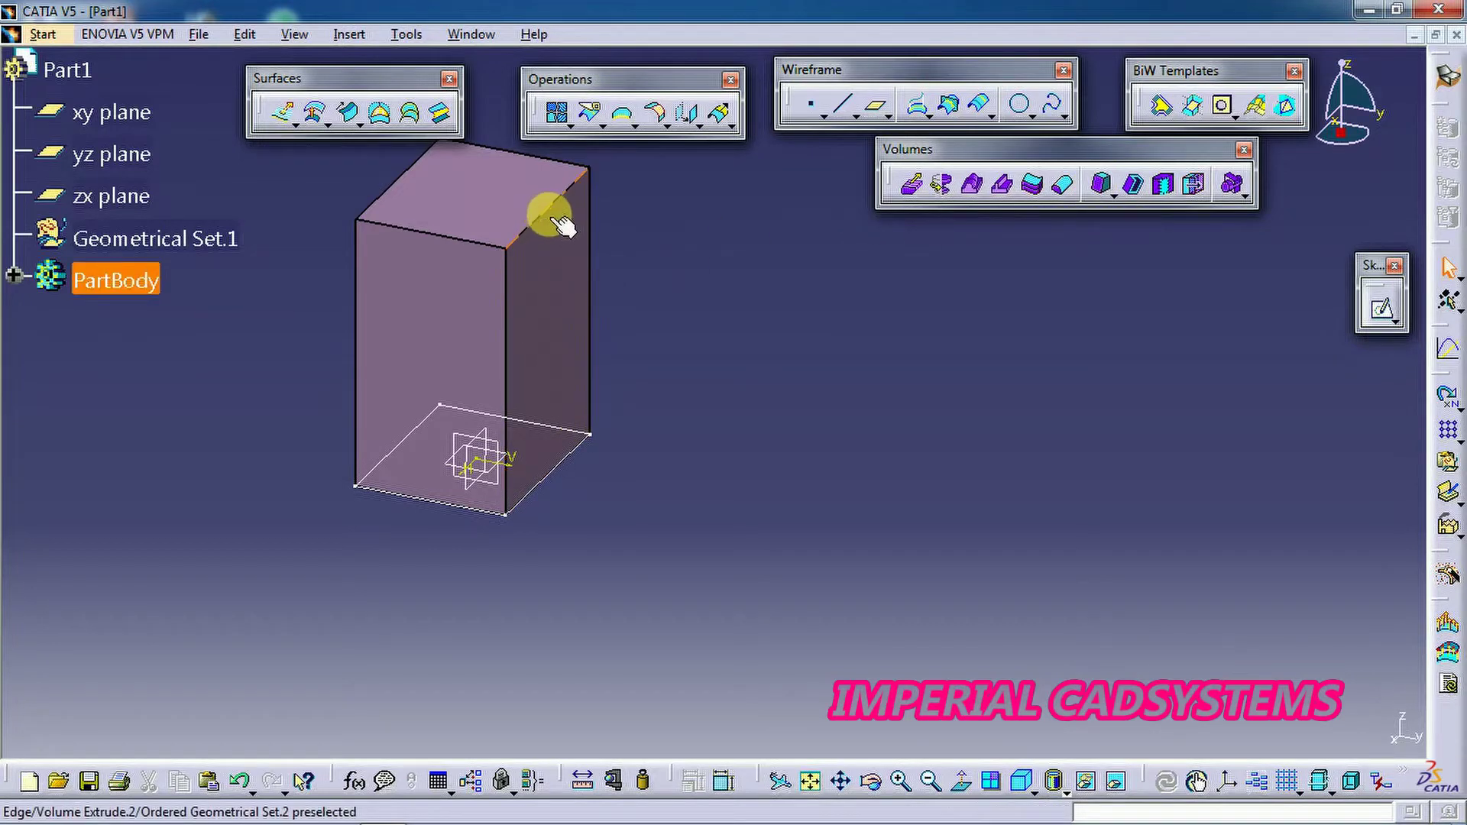
# - Draft one side face of the extruded volume by 10 degrees, using the top face as the neutral element
pyautogui.click(1101, 190)
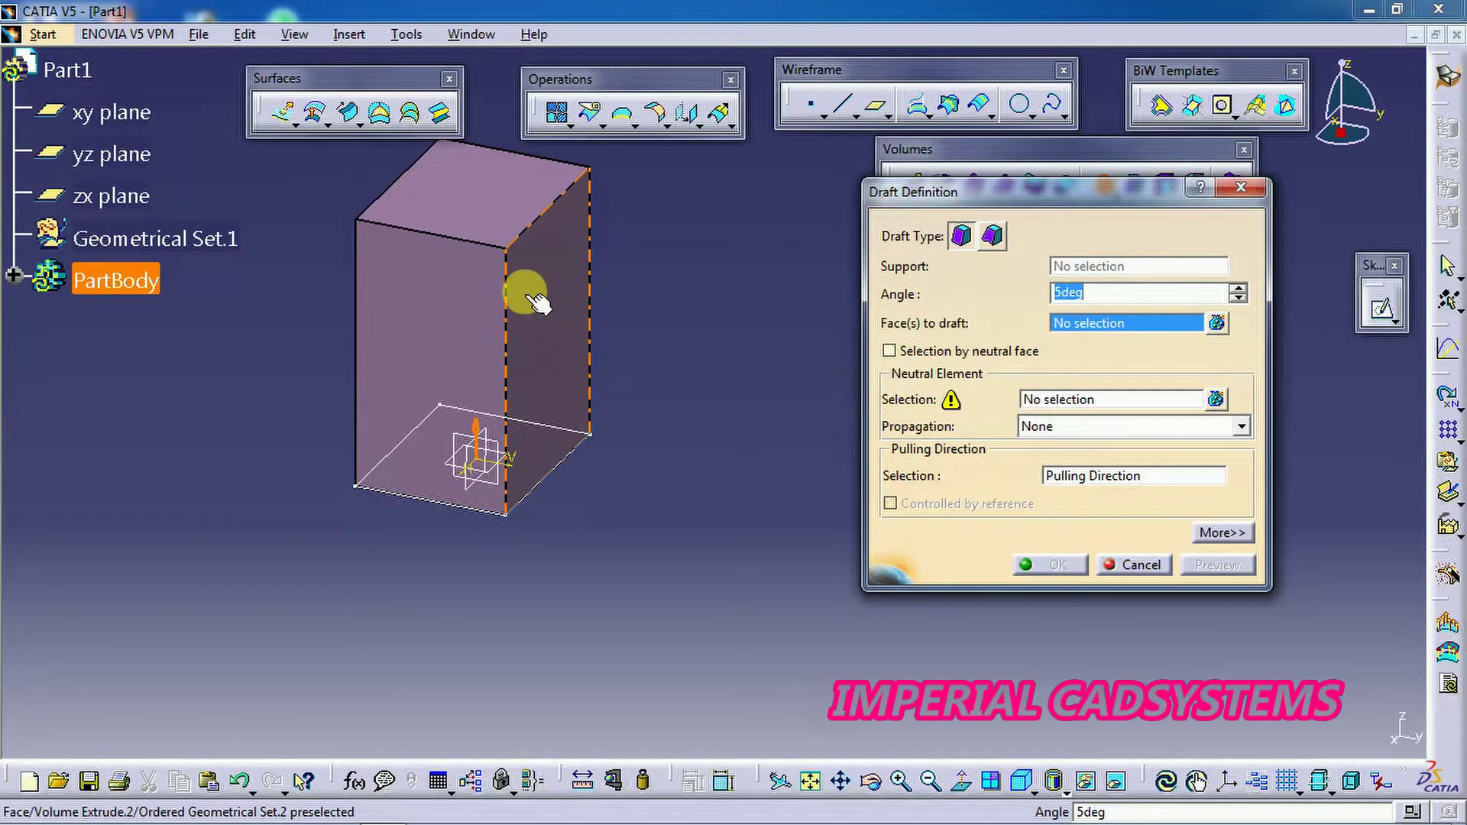
pyautogui.click(552, 310)
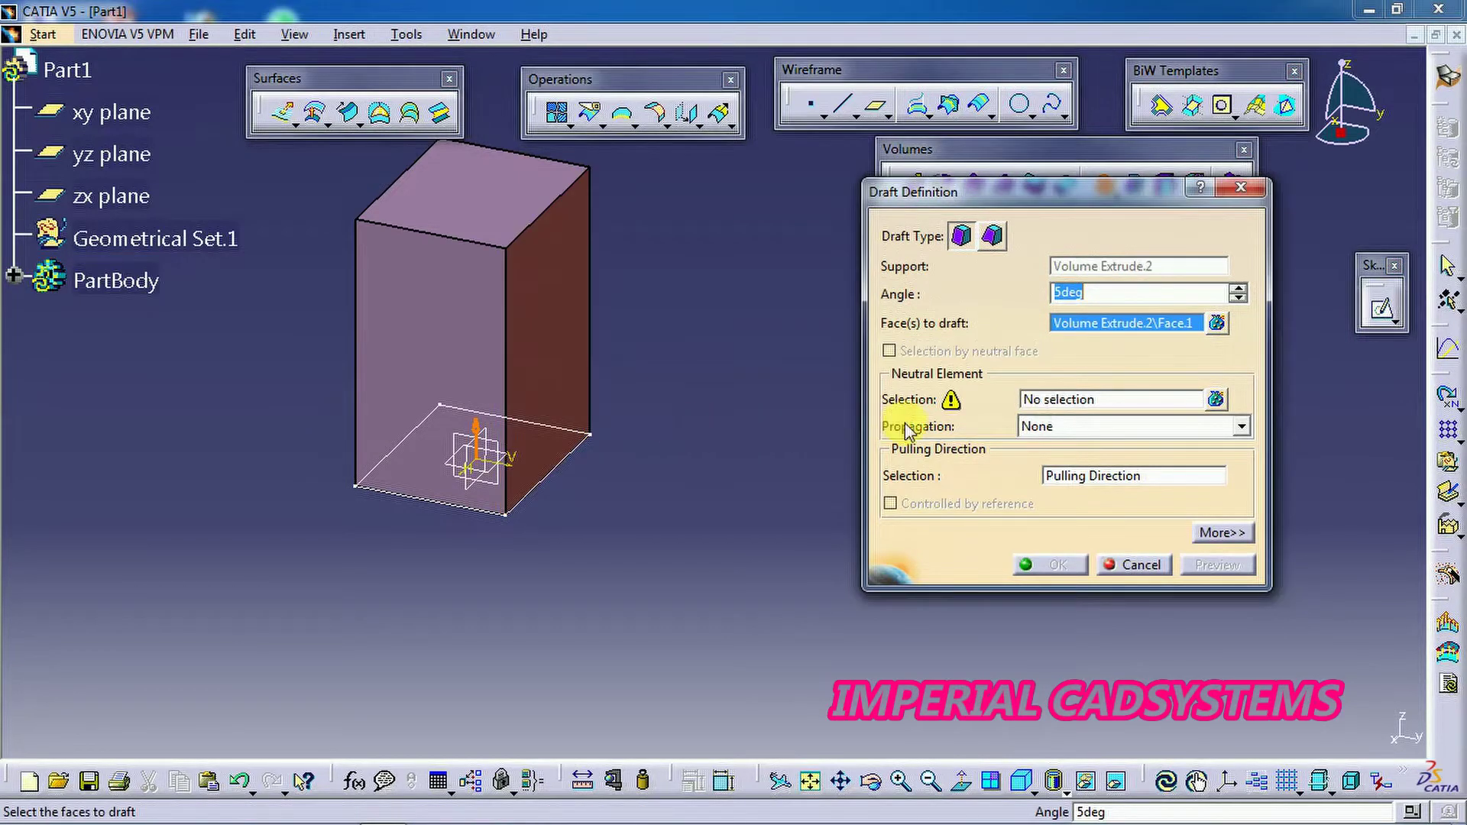
pyautogui.click(1033, 400)
pyautogui.click(432, 182)
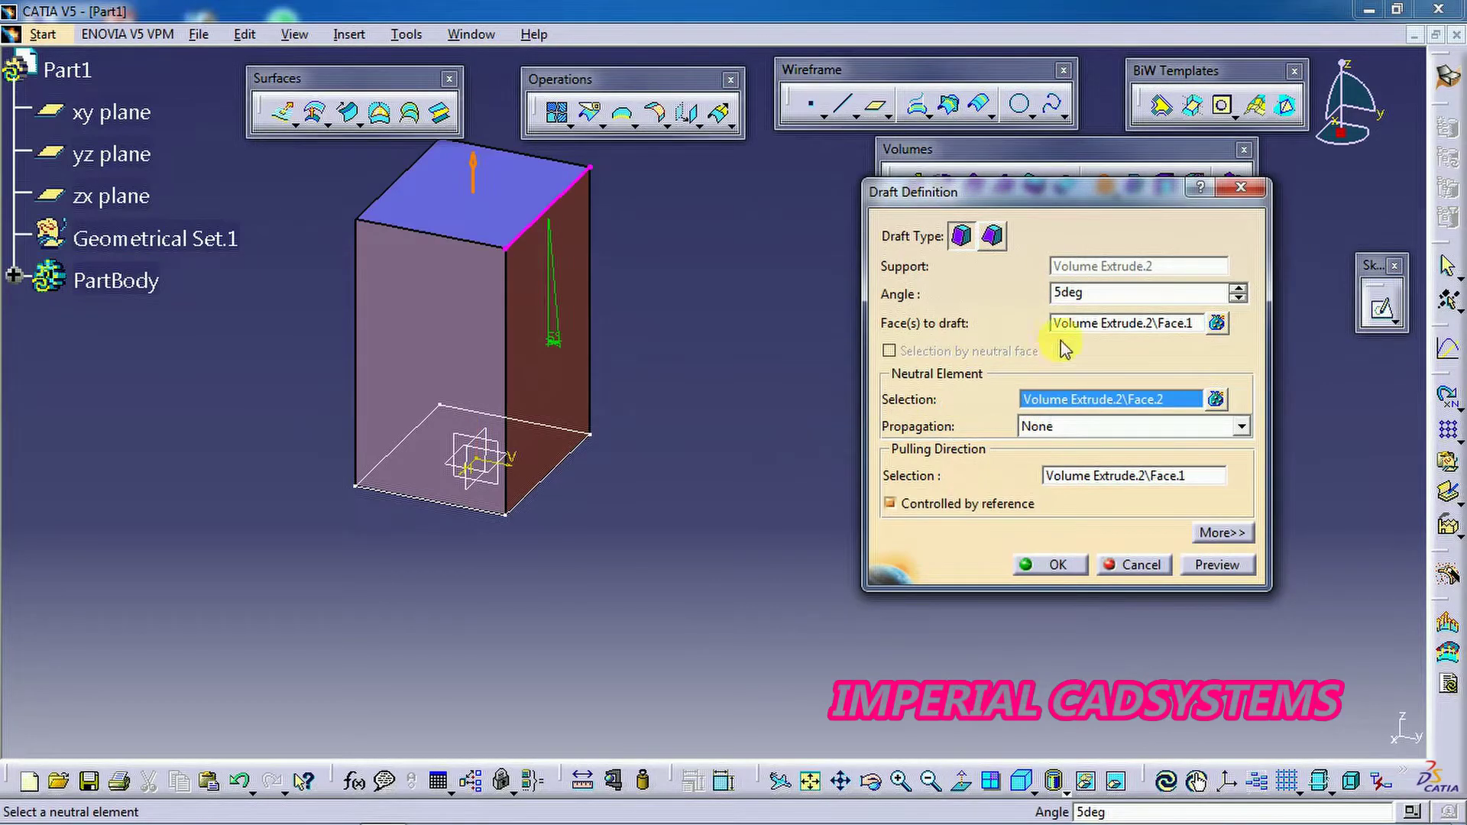
pyautogui.doubleClick(1101, 293)
pyautogui.write('10')
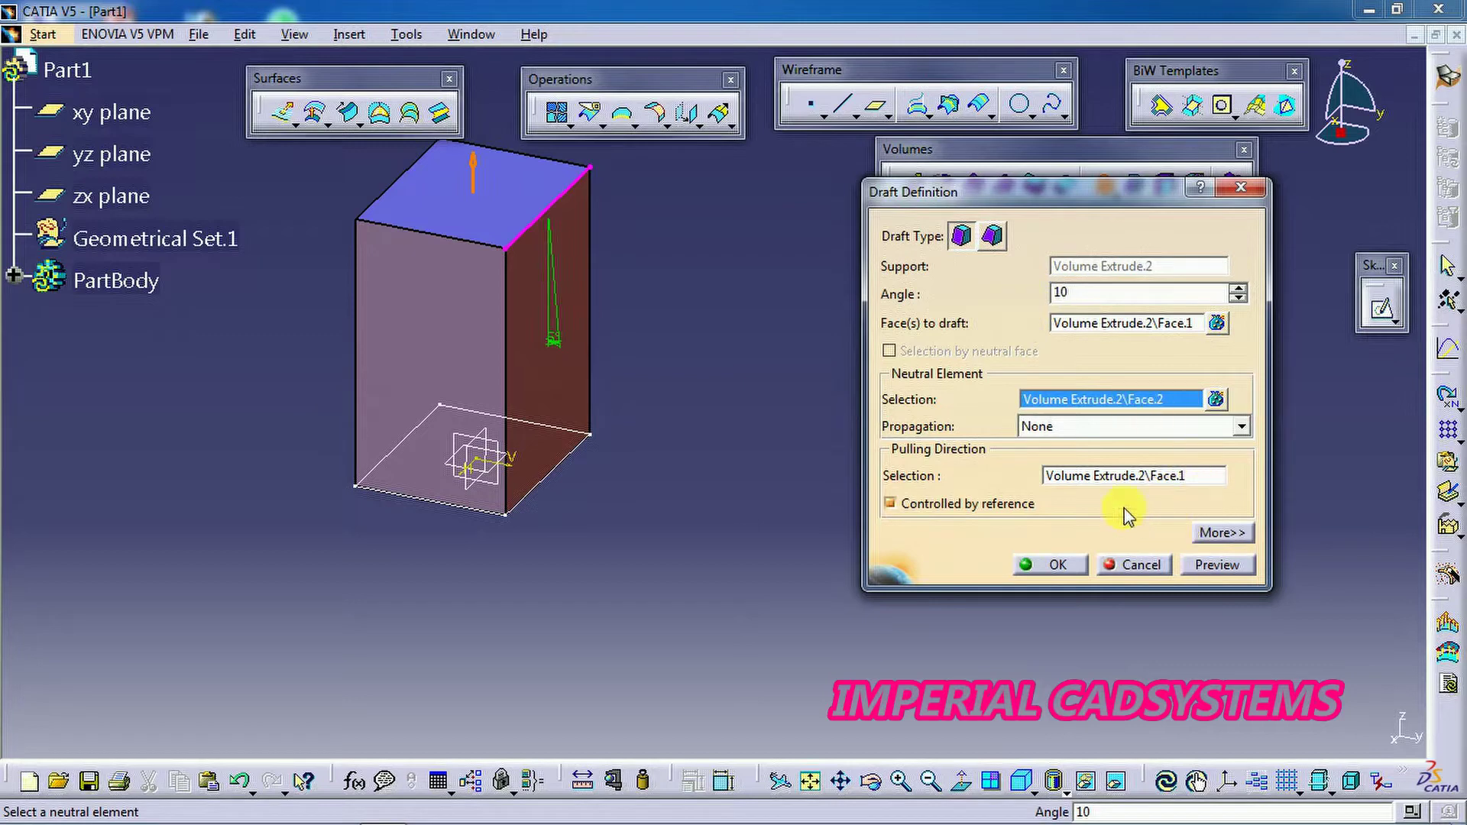
pyautogui.click(1212, 569)
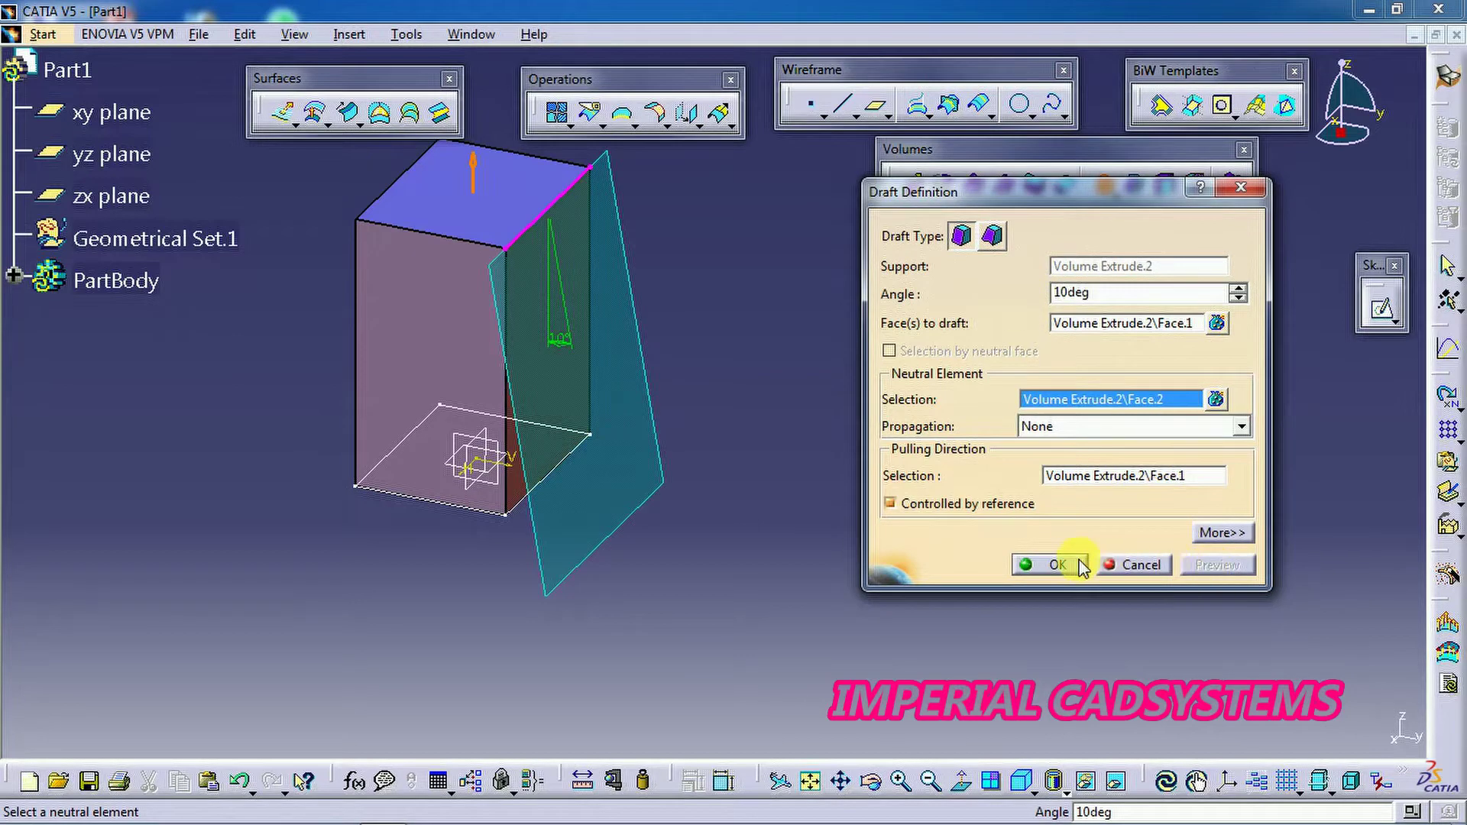
pyautogui.click(1048, 565)
# - Undo the draft on the volume's side face
pyautogui.click(810, 434)
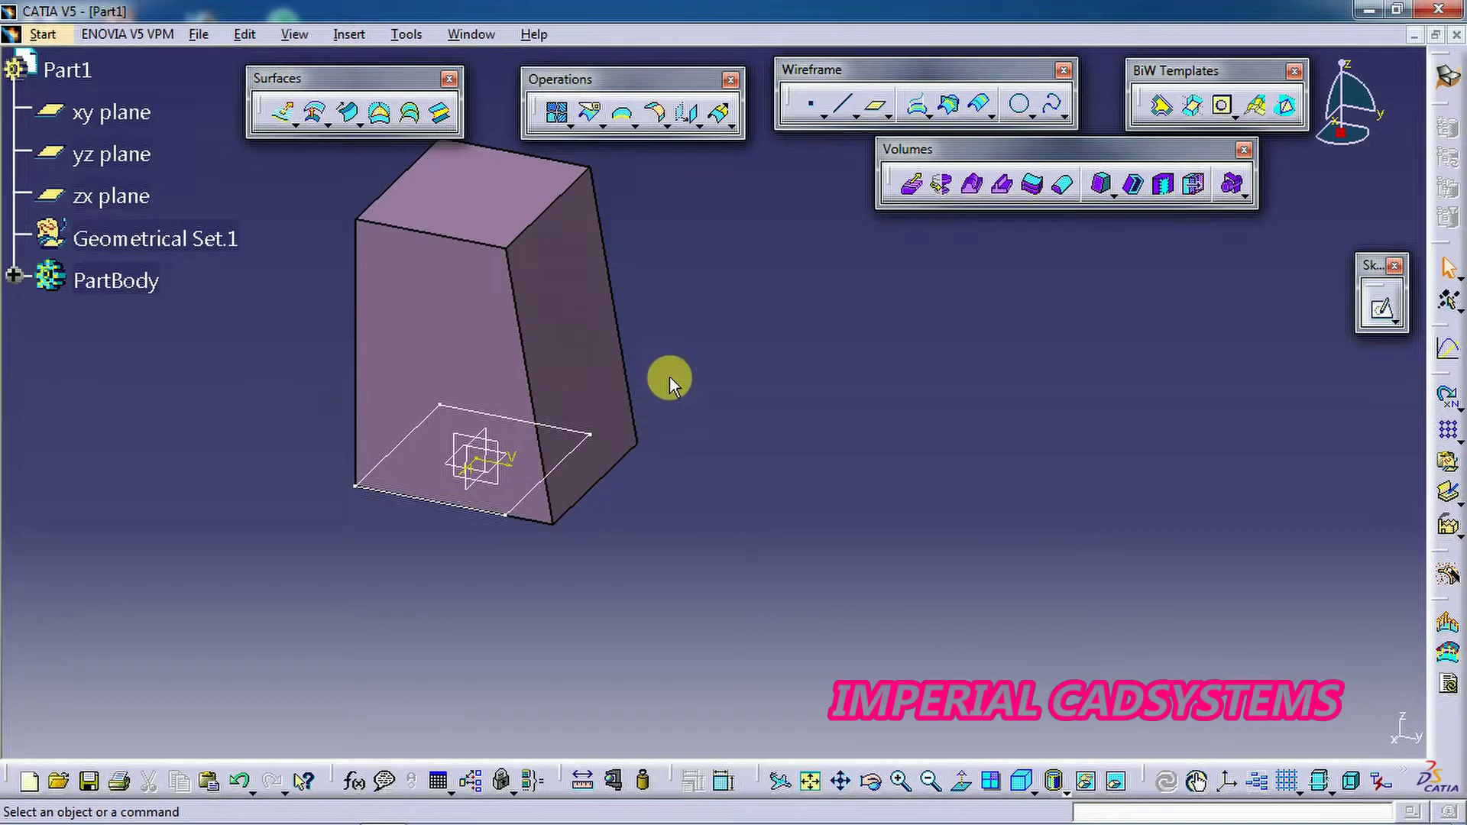
pyautogui.hotkey('ctrl', 'z')
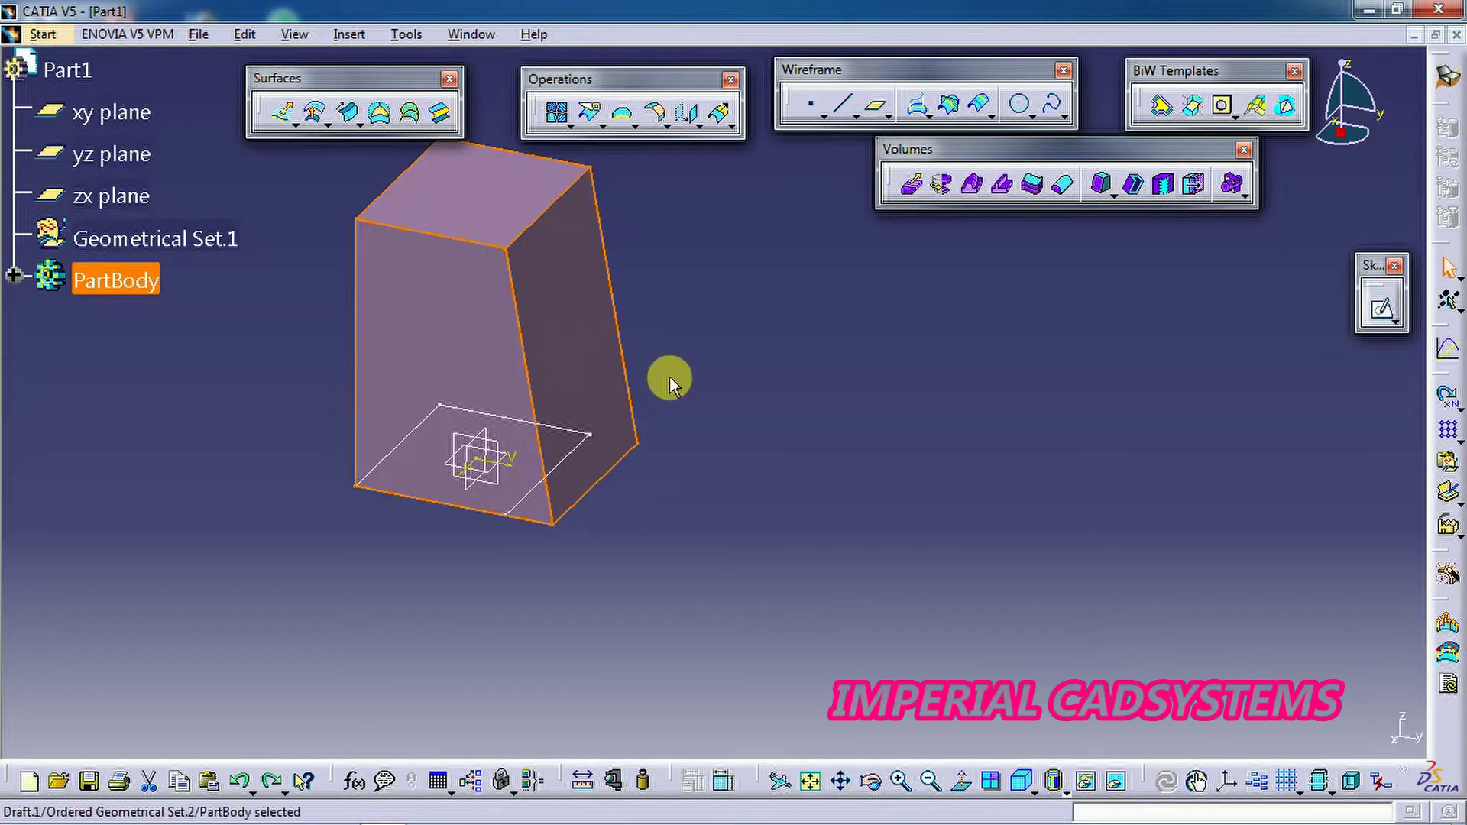
pyautogui.hotkey('ctrl', 'z')
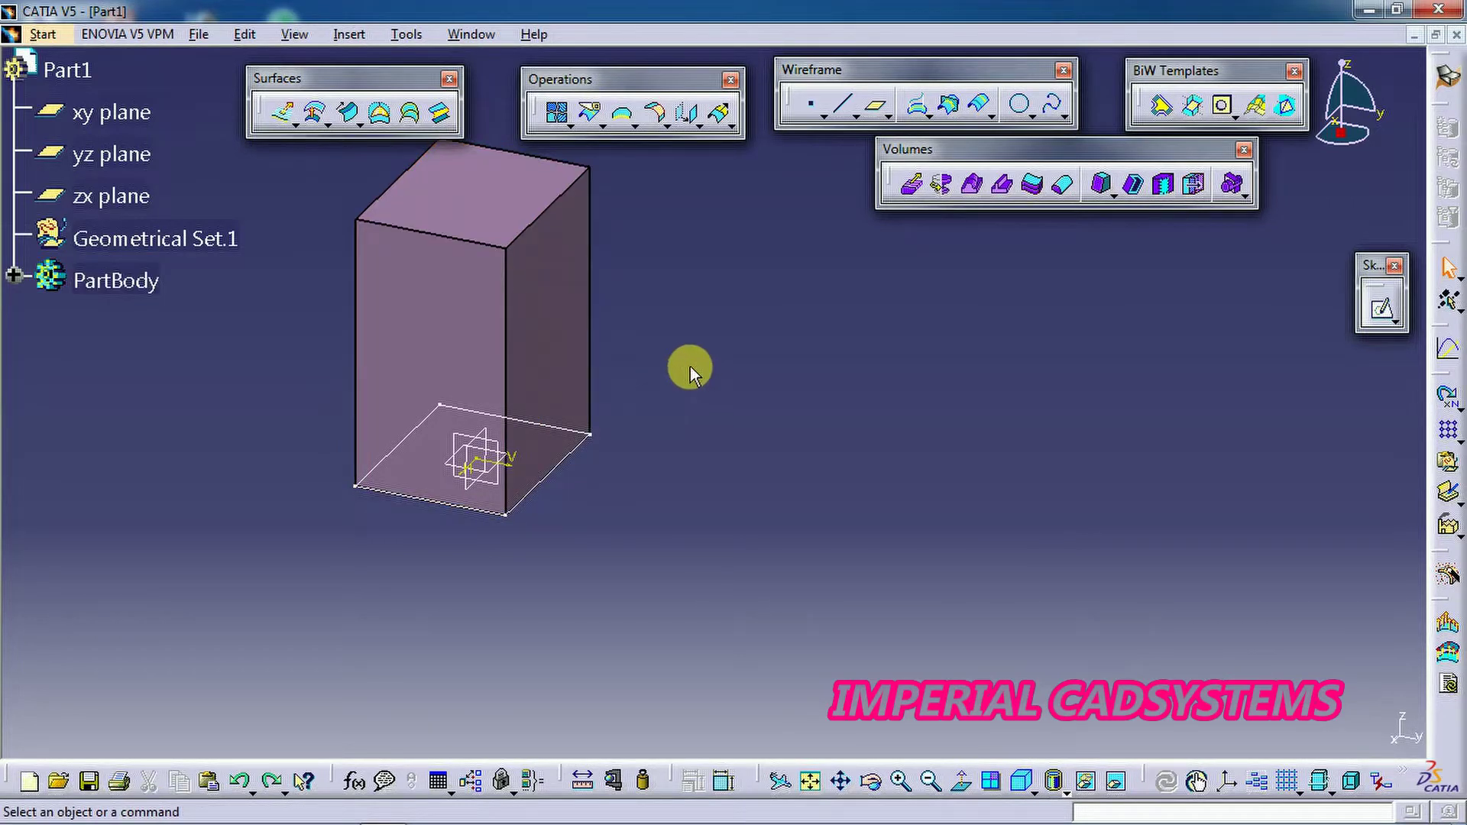
# - Start a new draft on the extruded volume with all four side faces as the faces to draft
pyautogui.click(1101, 183)
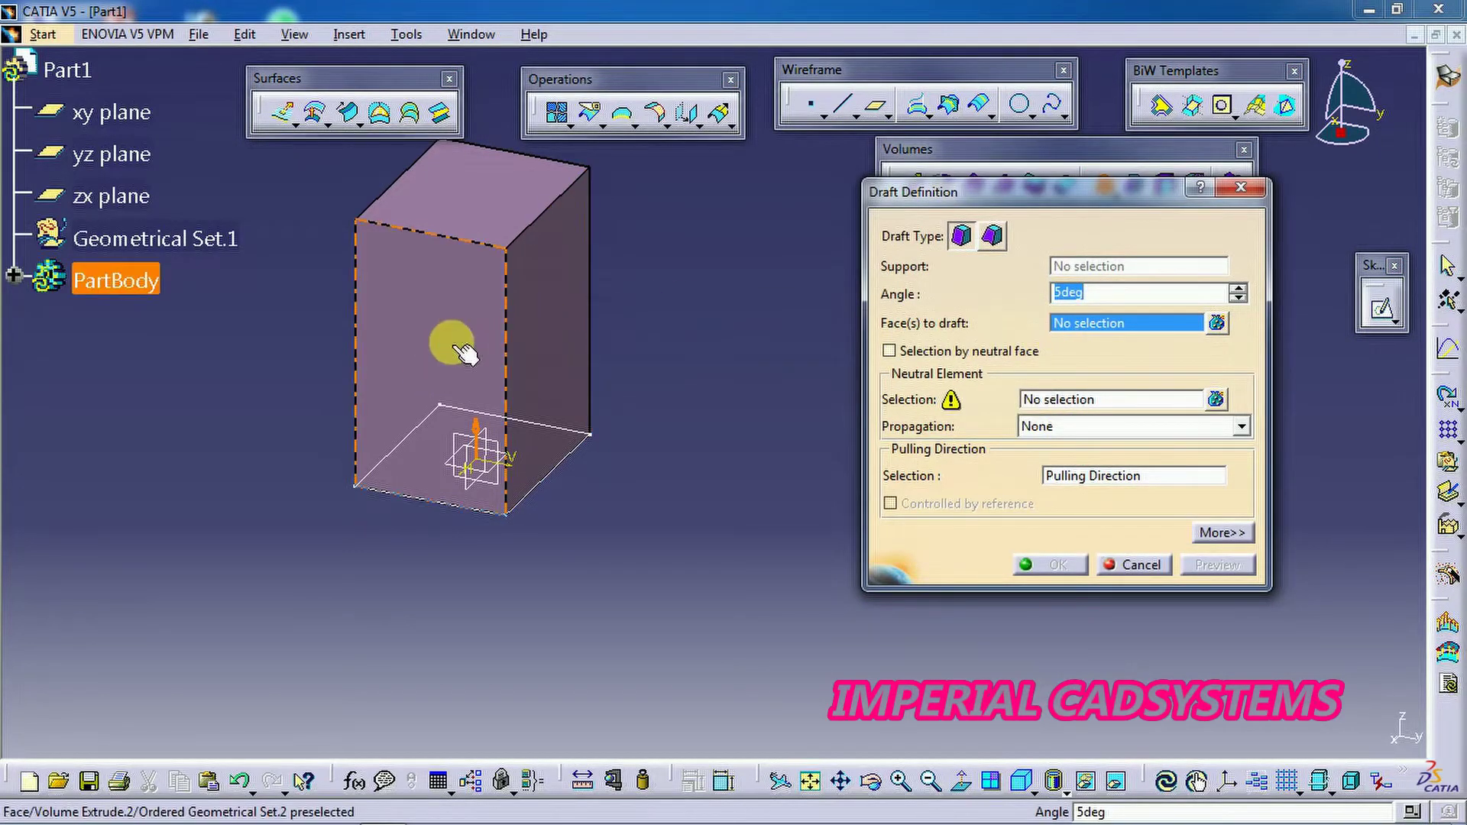
pyautogui.click(542, 315)
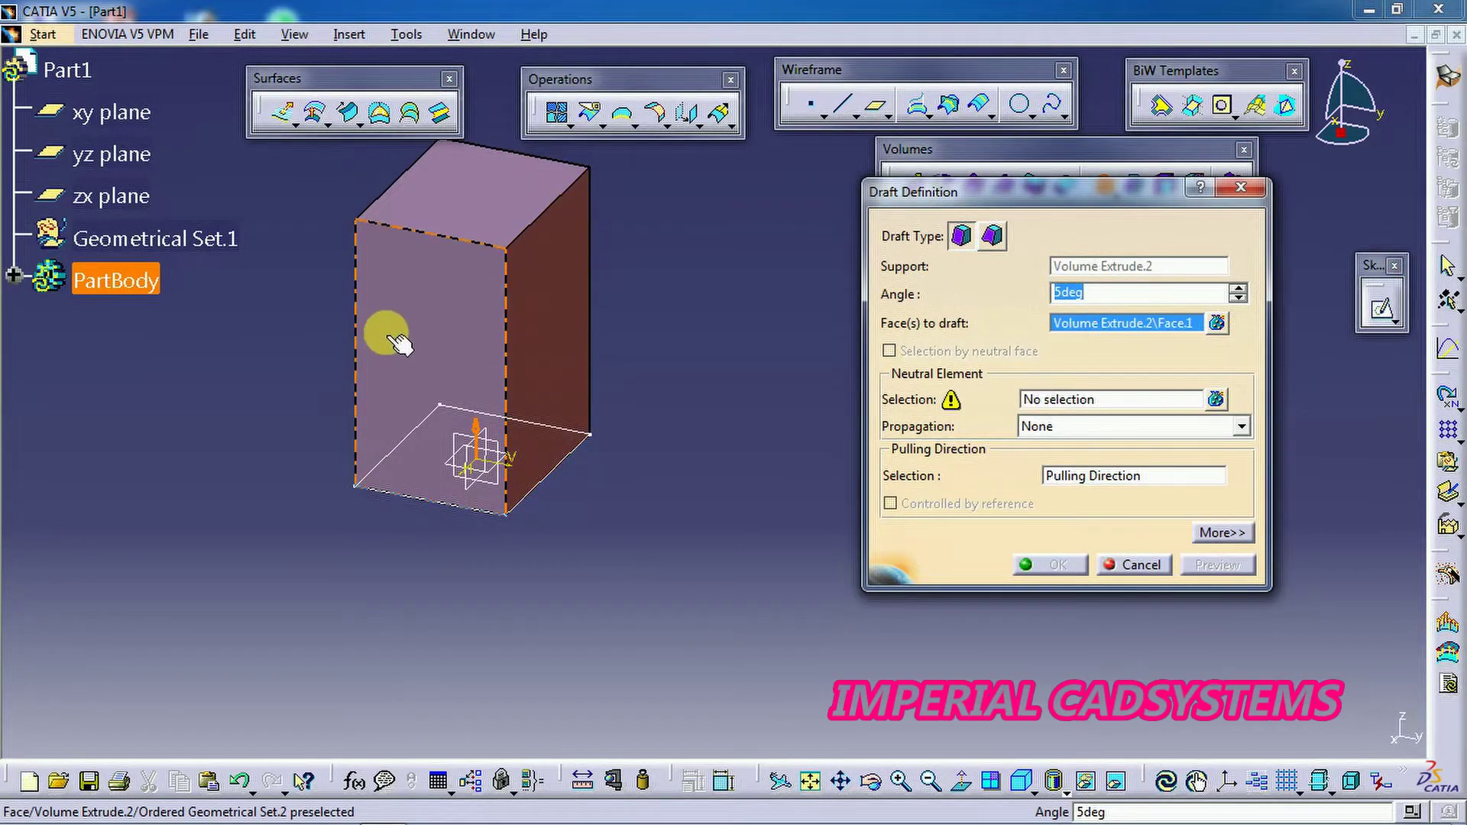
pyautogui.click(429, 328)
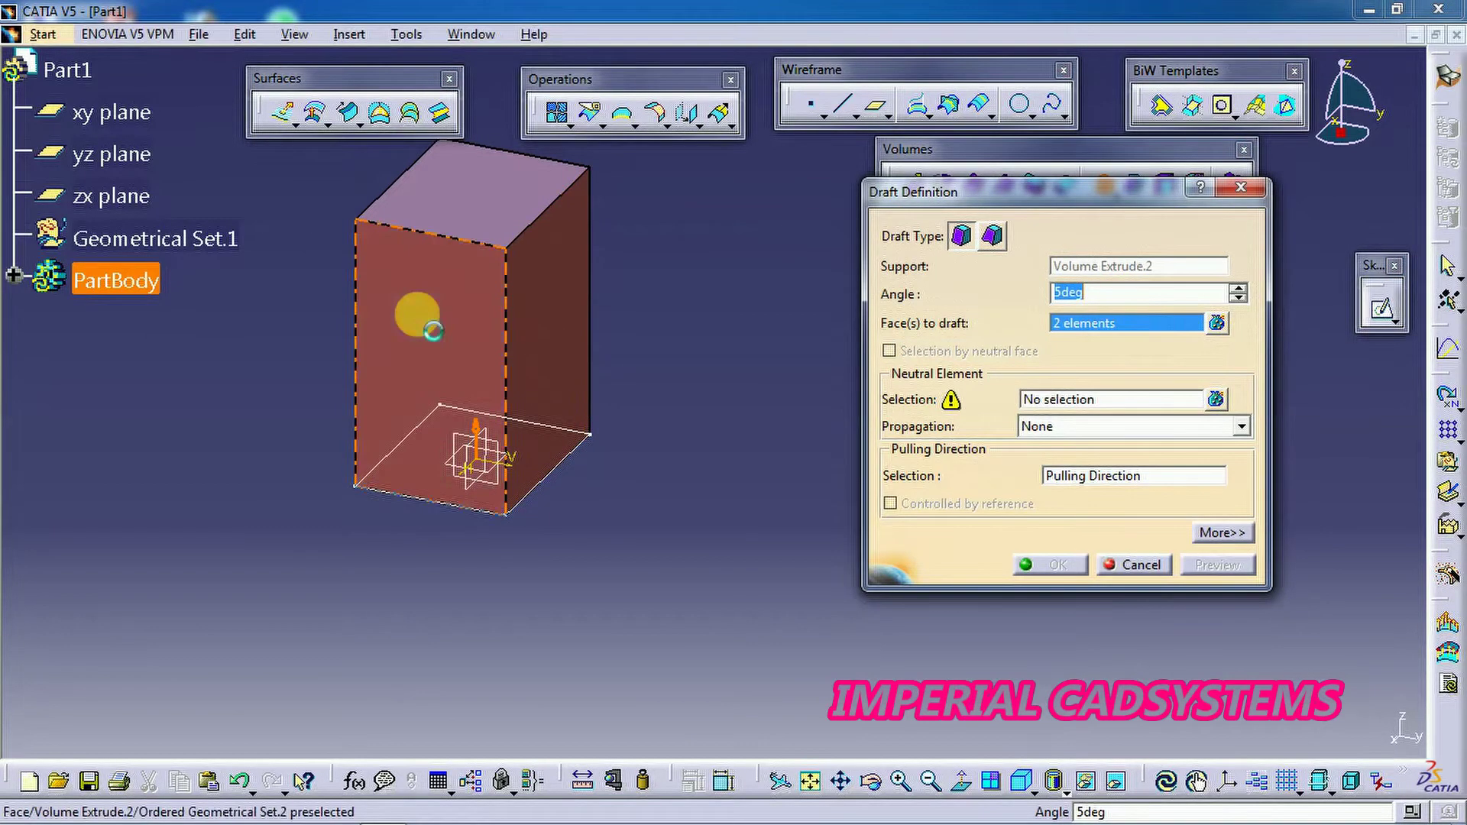
pyautogui.click(871, 782)
pyautogui.moveTo(743, 680); pyautogui.dragTo(903, 658)
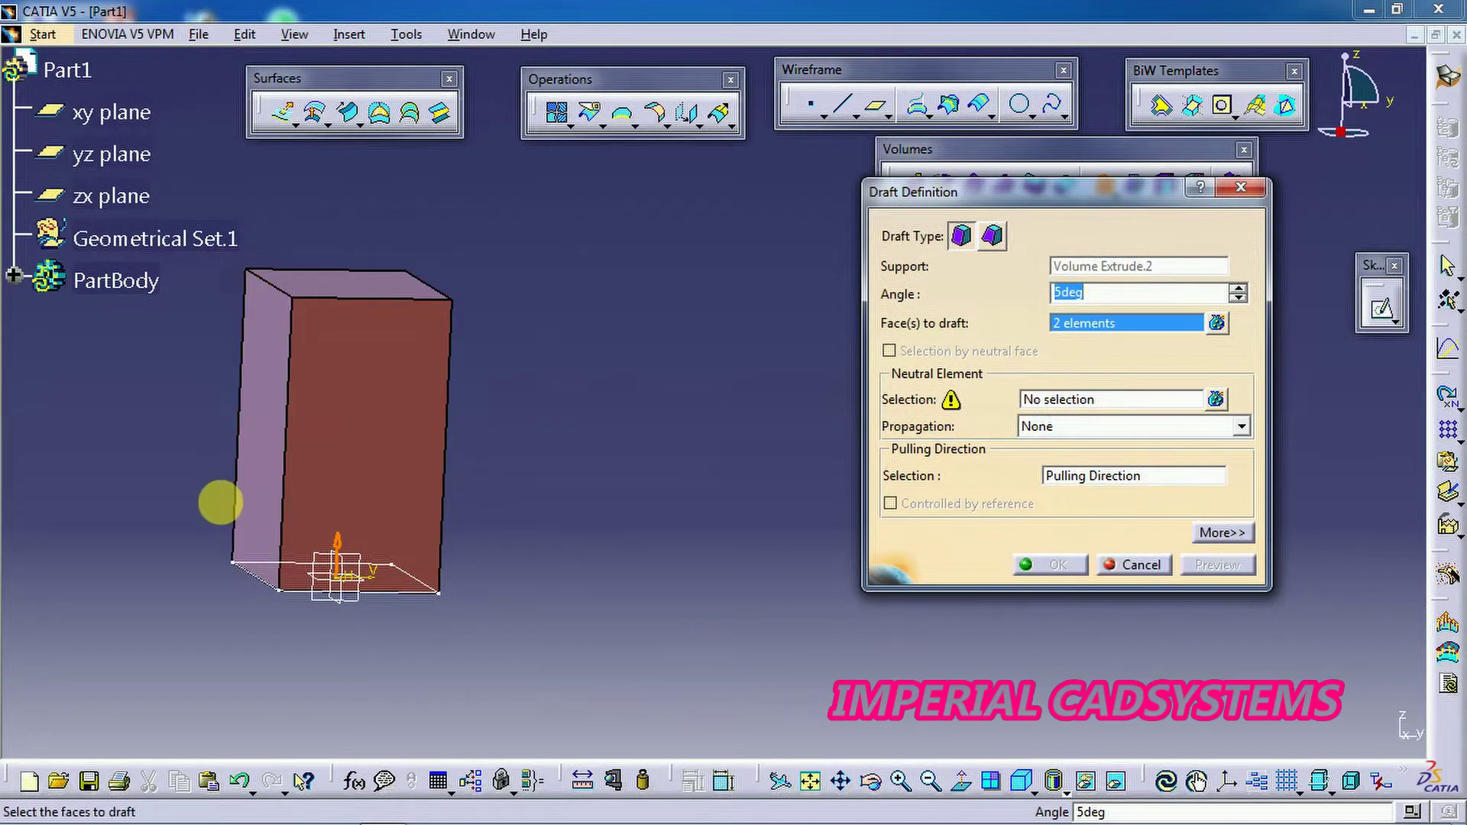
pyautogui.click(263, 457)
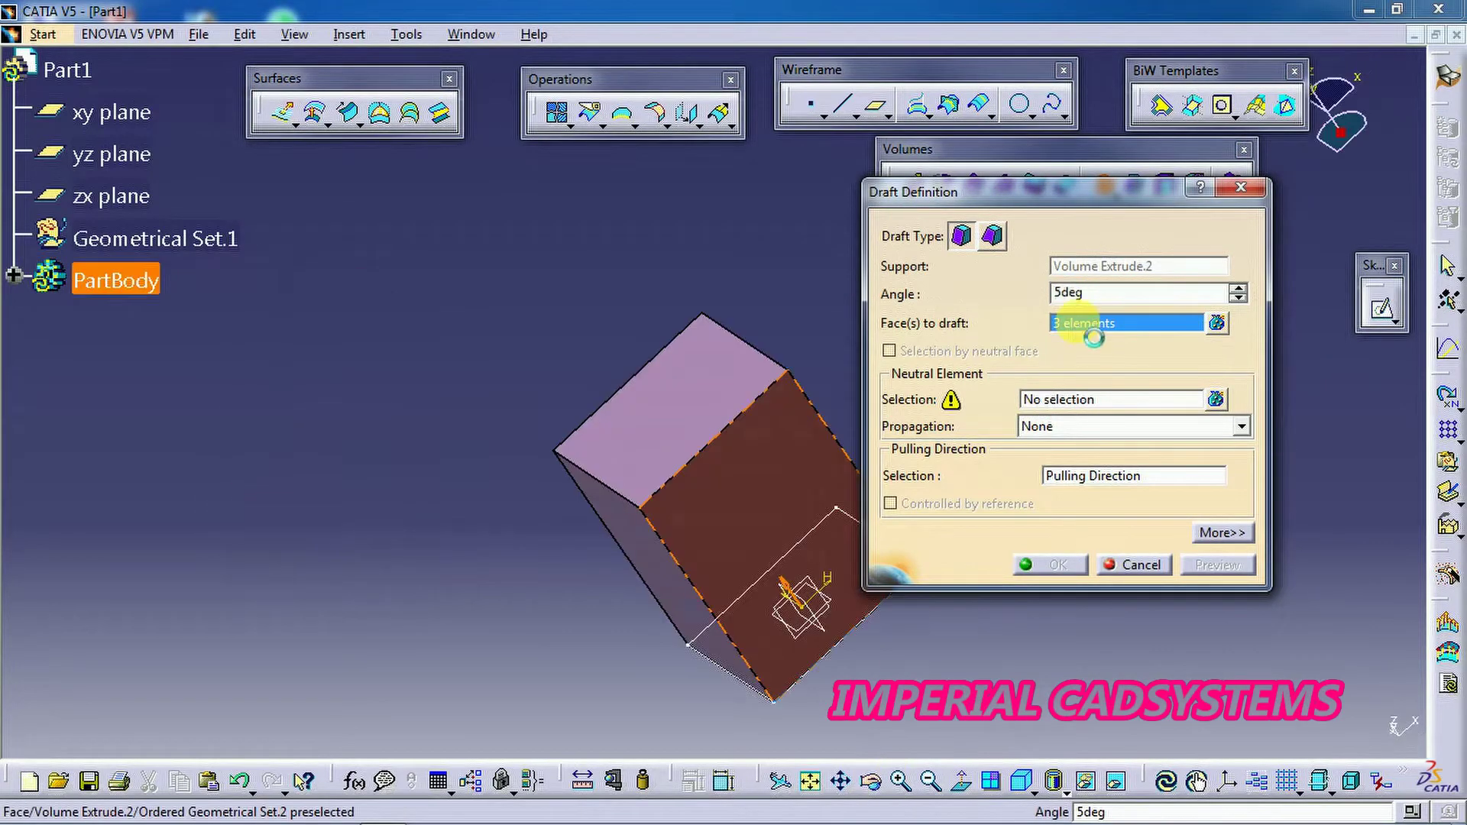
pyautogui.click(657, 557)
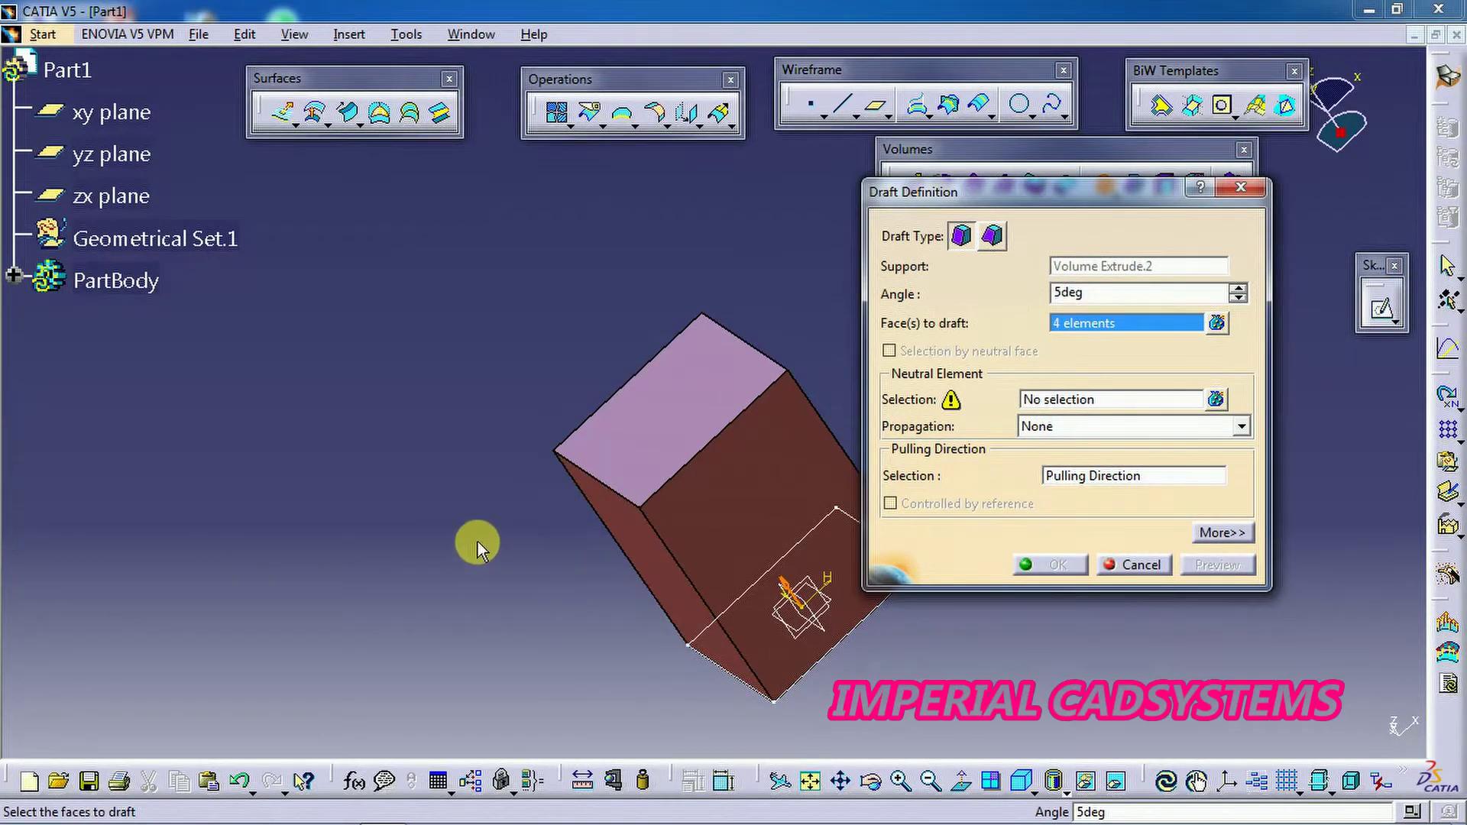
# - Draft the four side faces of the extruded volume by -10 degrees, using the top face as the neutral element
pyautogui.click(1057, 399)
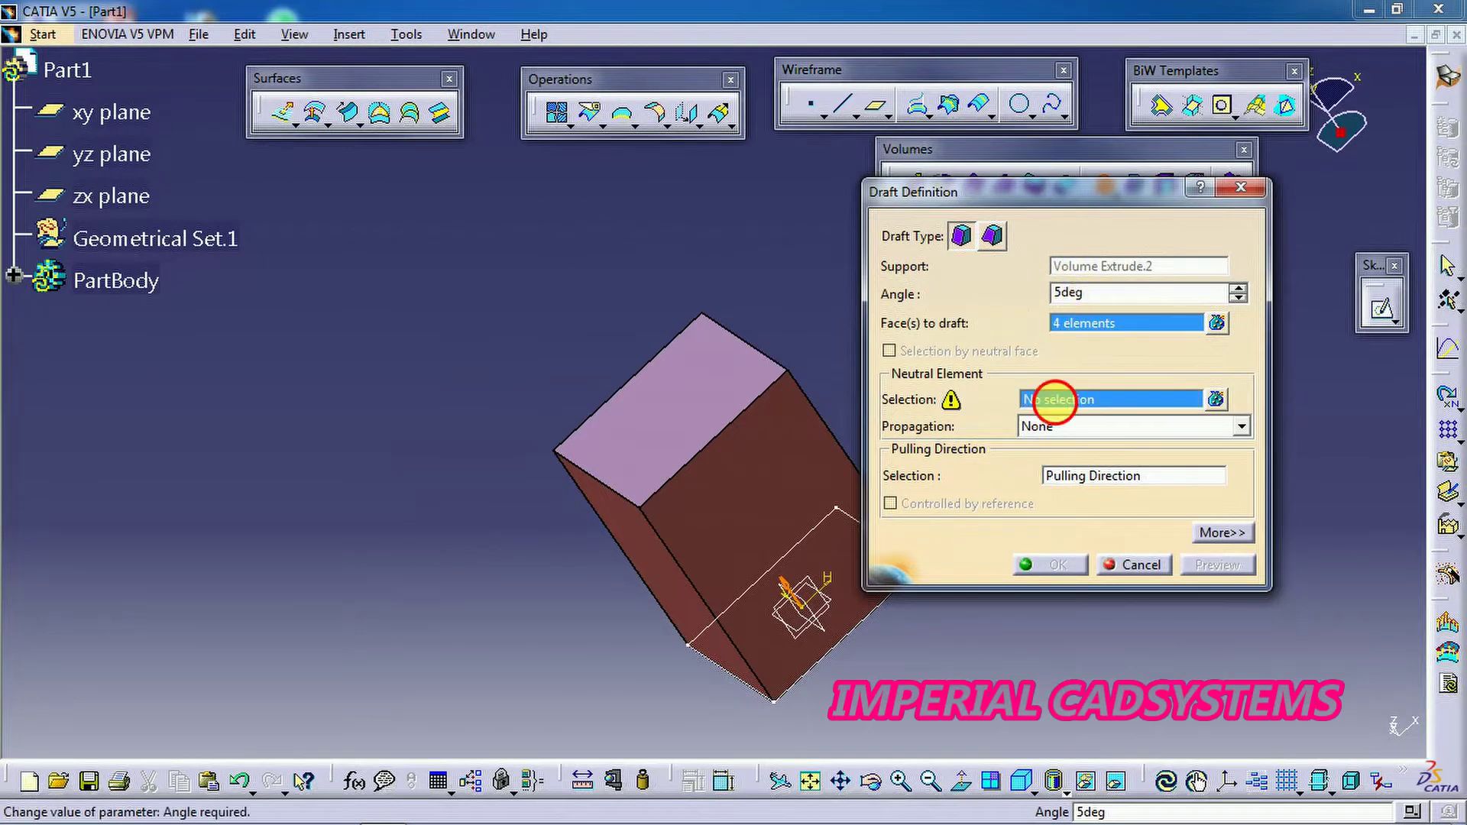
pyautogui.click(710, 378)
pyautogui.click(1101, 295)
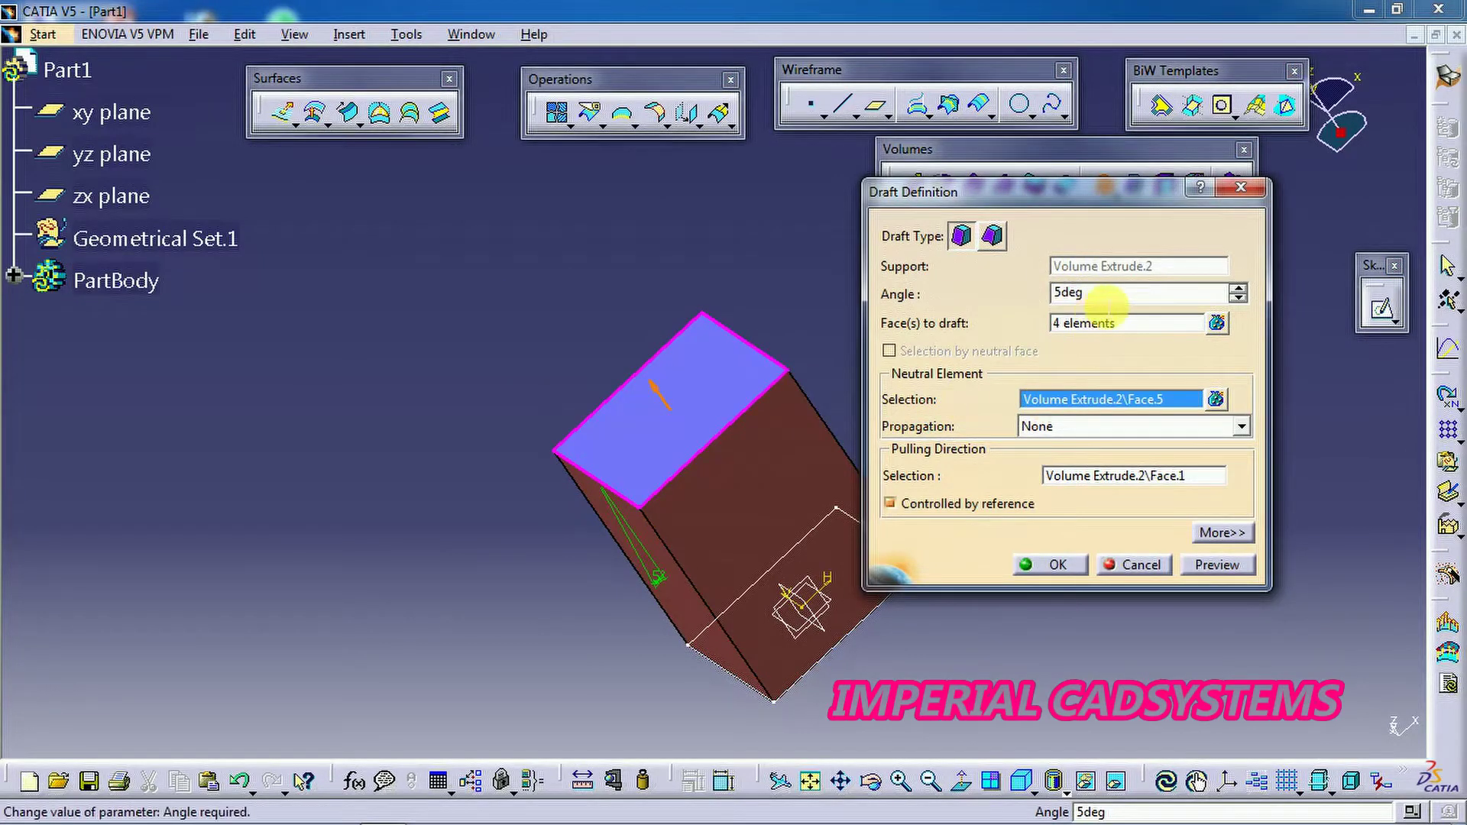
pyautogui.write('-10')
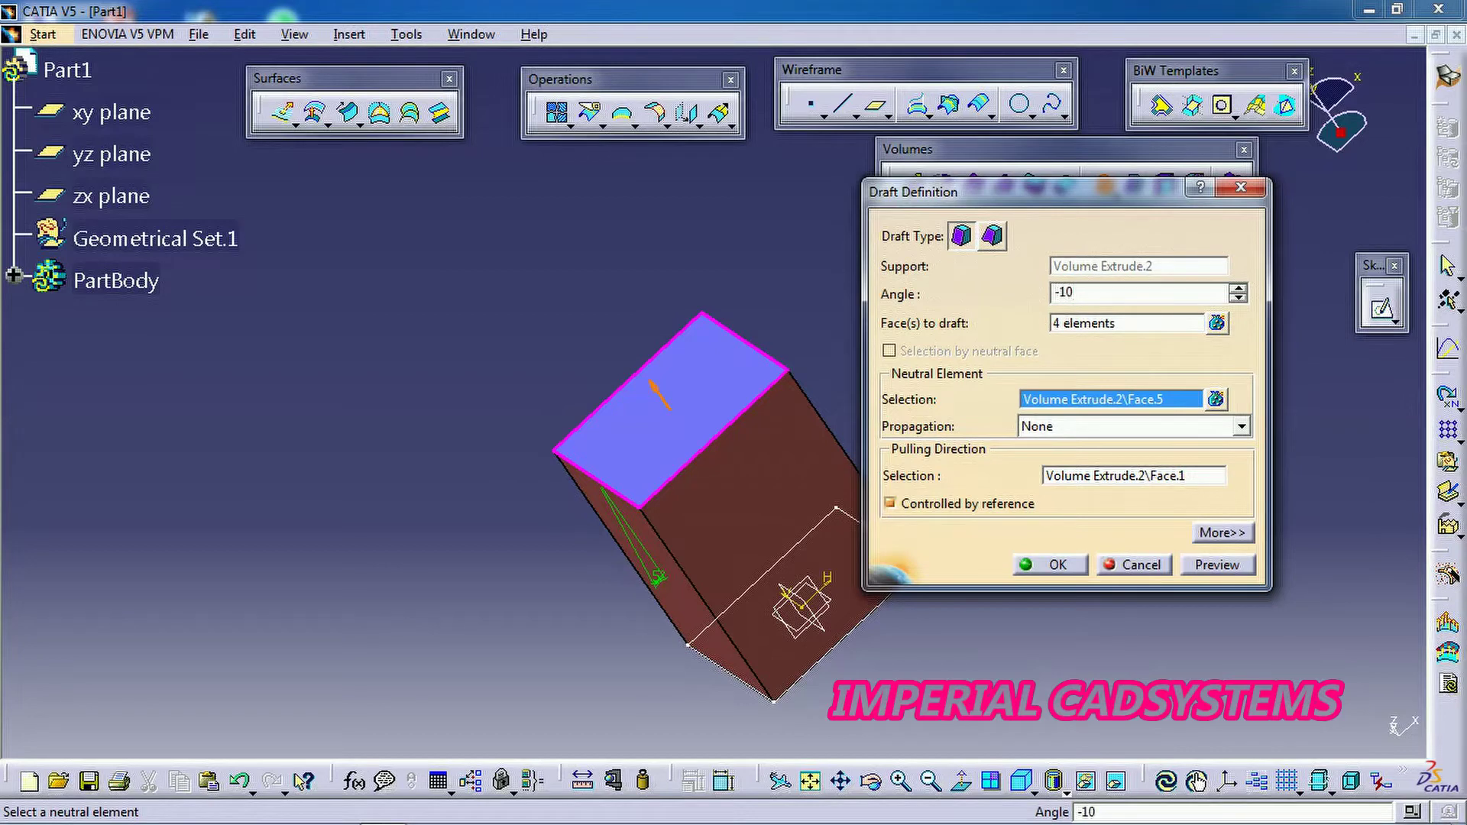
pyautogui.press('Return')
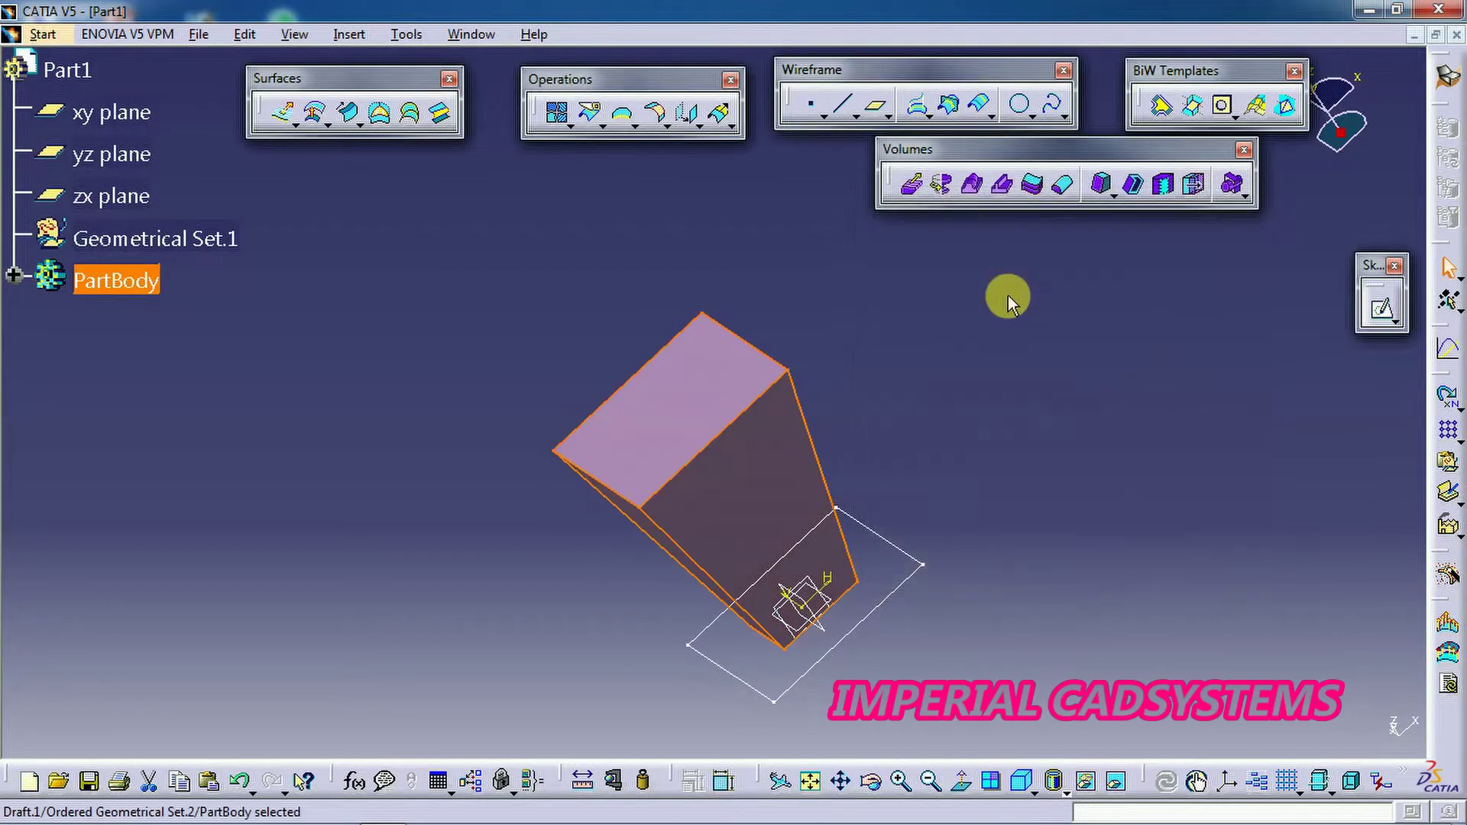
pyautogui.click(969, 452)
pyautogui.click(872, 780)
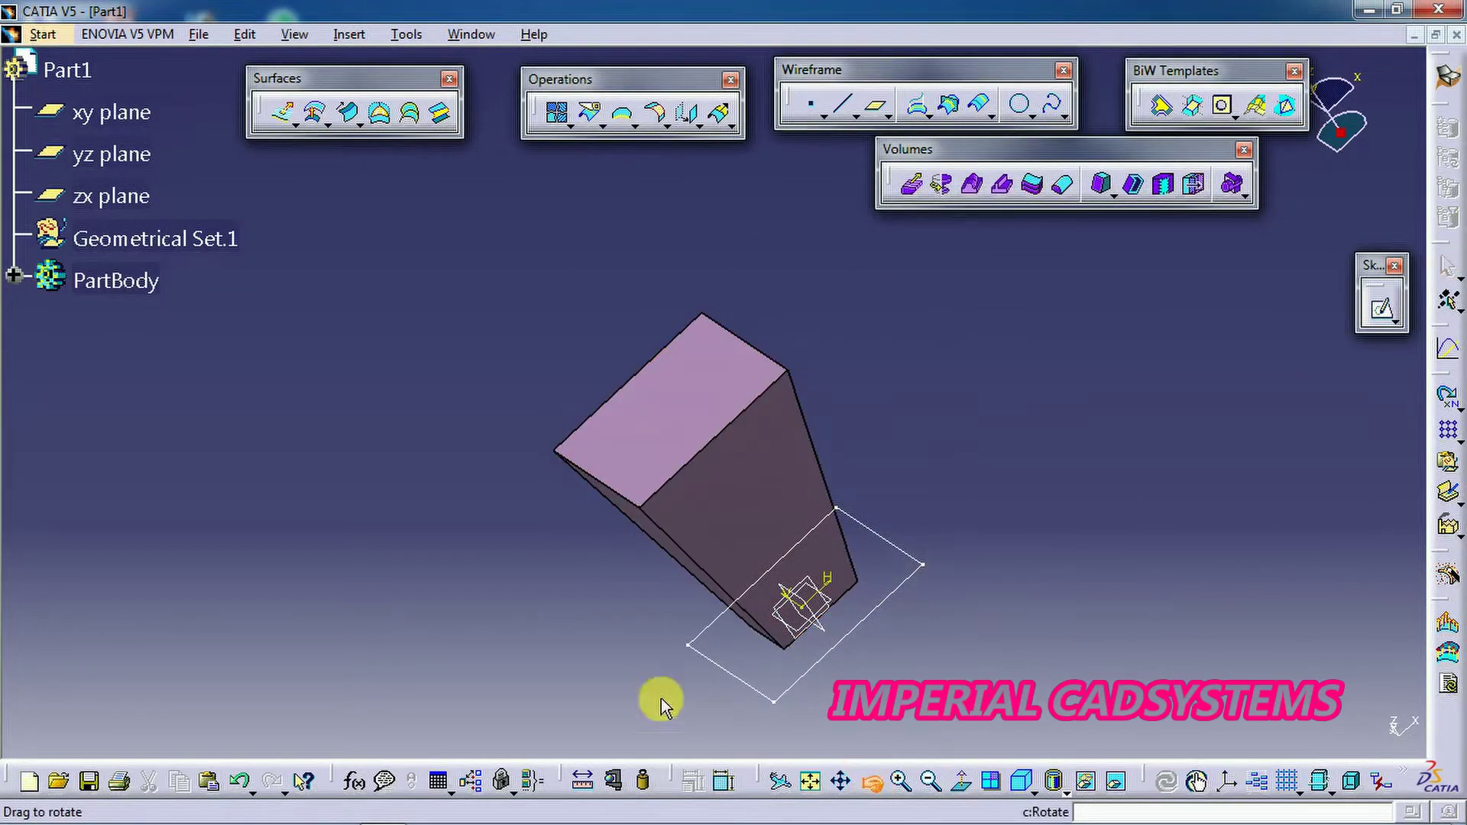
pyautogui.moveTo(596, 641); pyautogui.dragTo(686, 431)
pyautogui.click(795, 632)
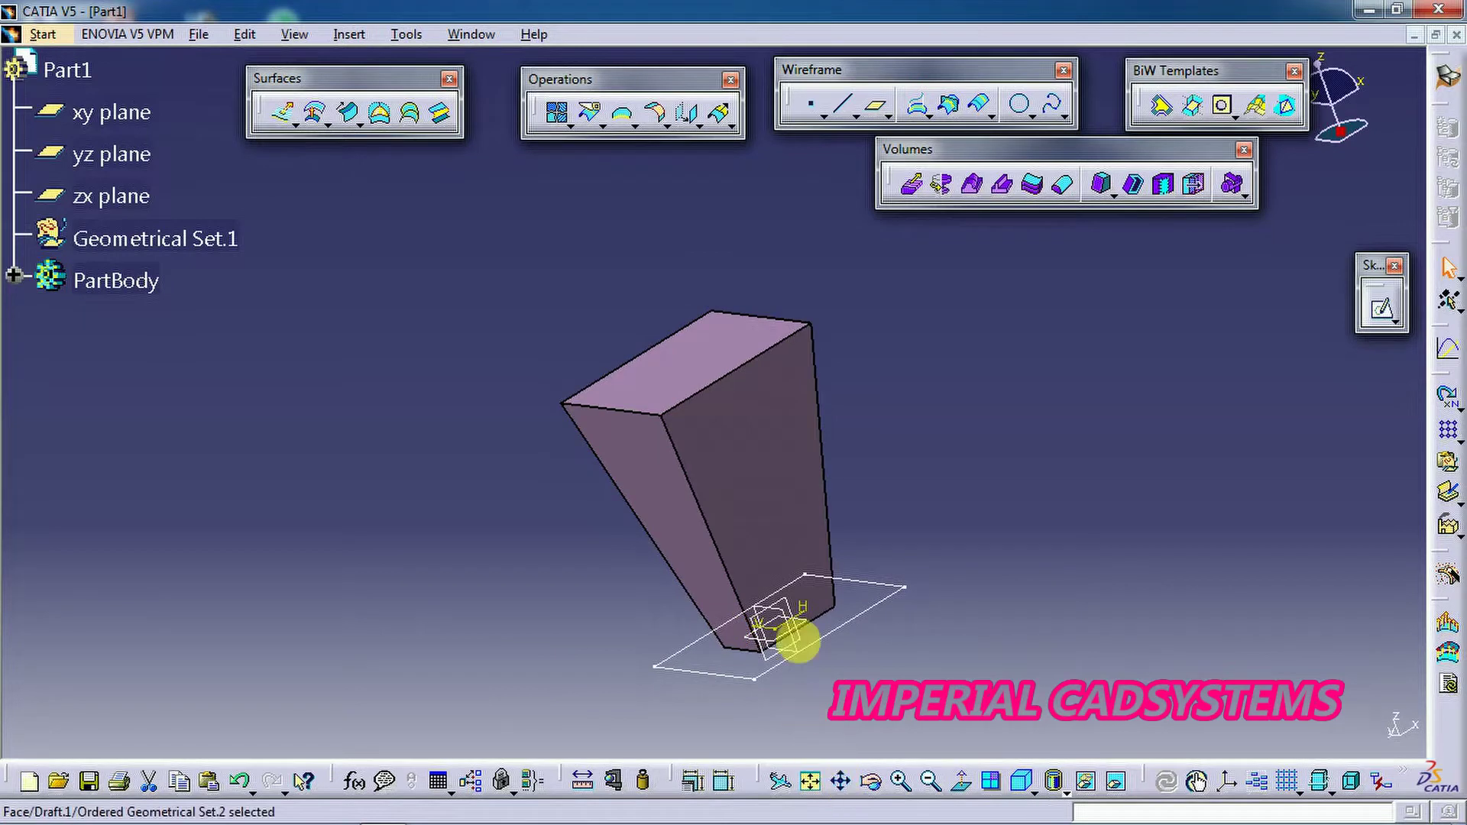
# - Undo the draft on the volume's four side faces
pyautogui.click(613, 610)
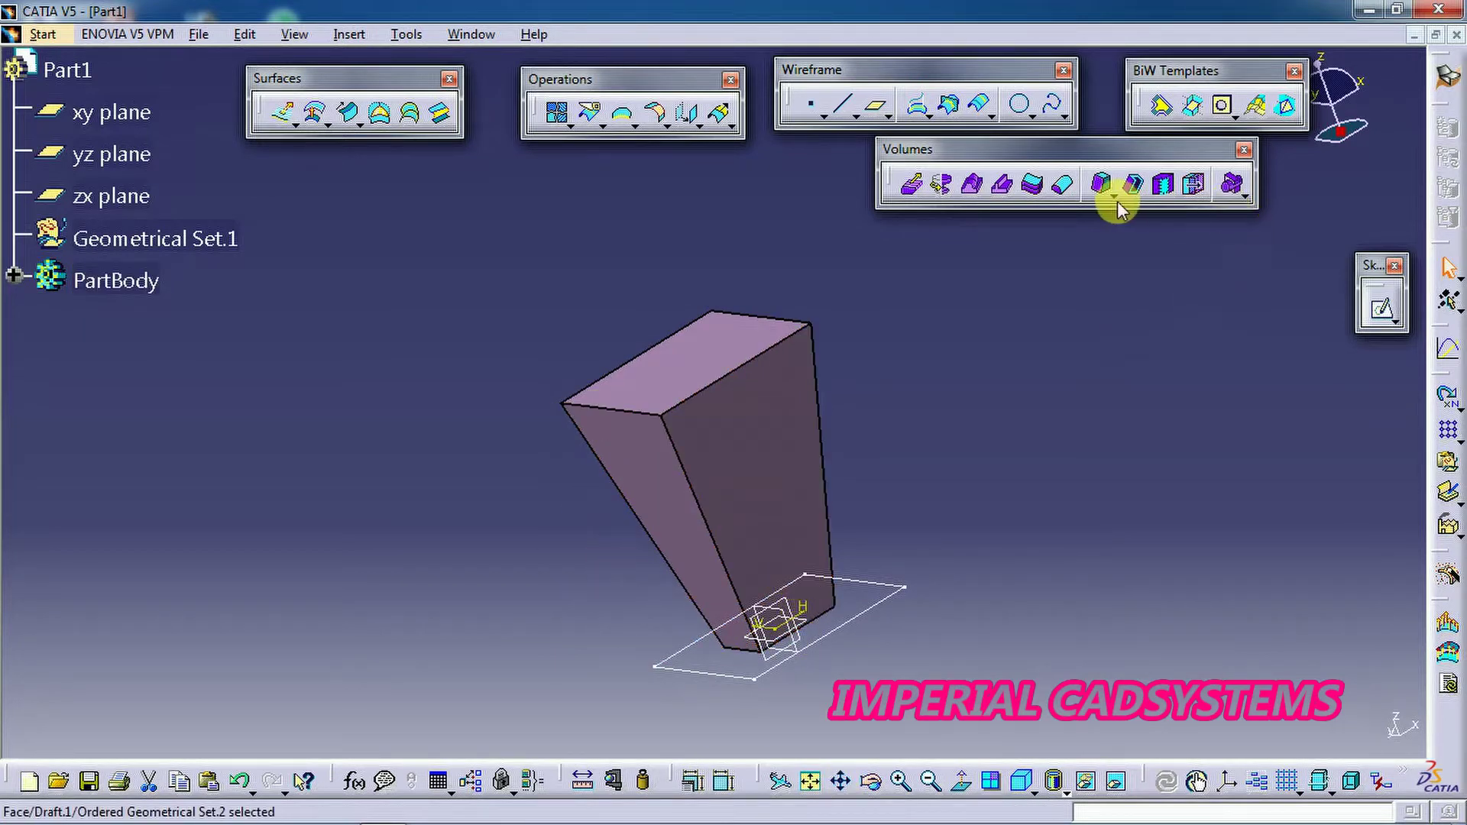
pyautogui.click(491, 402)
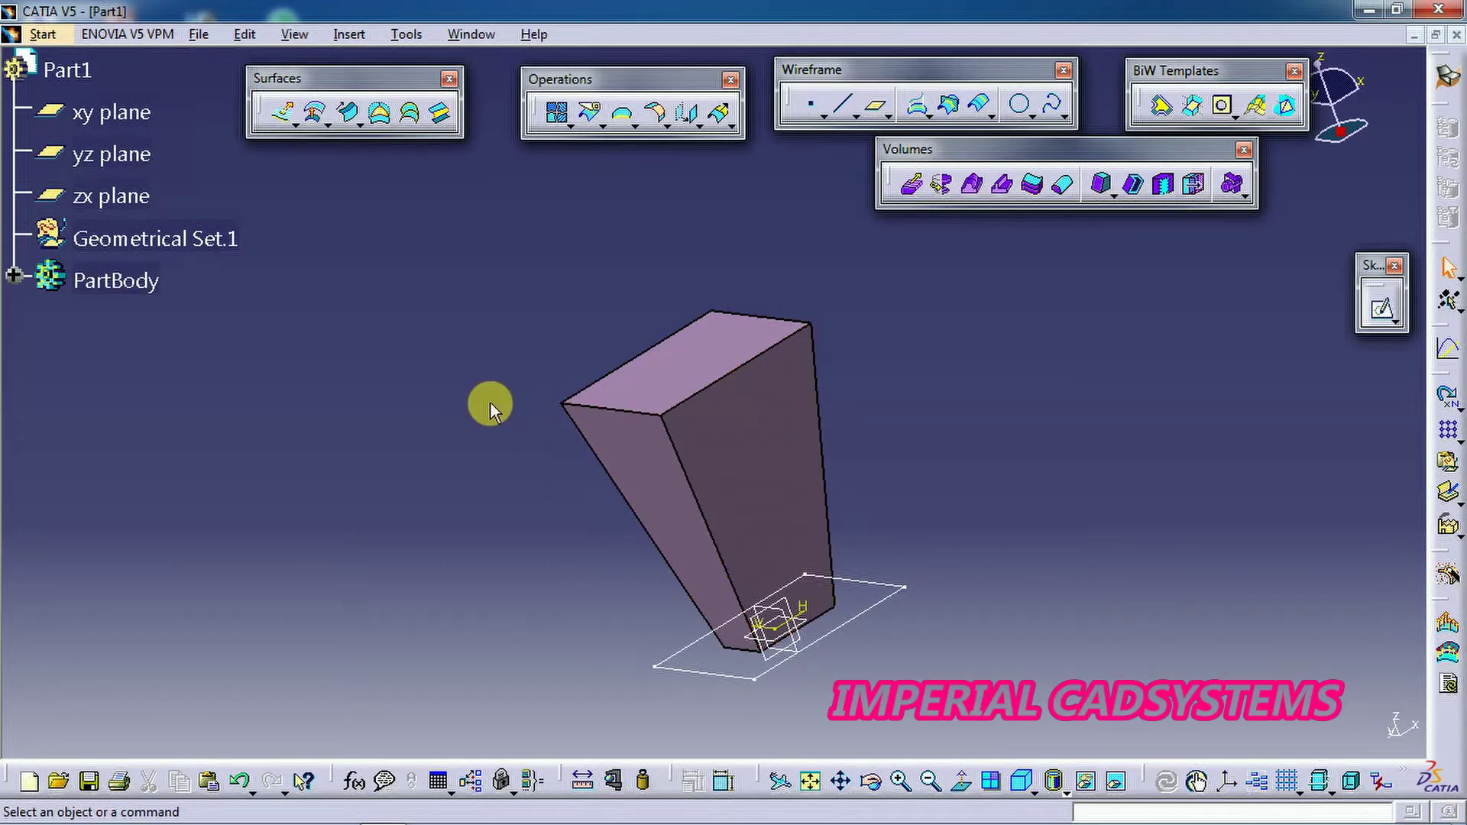
pyautogui.hotkey('ctrl', 'z')
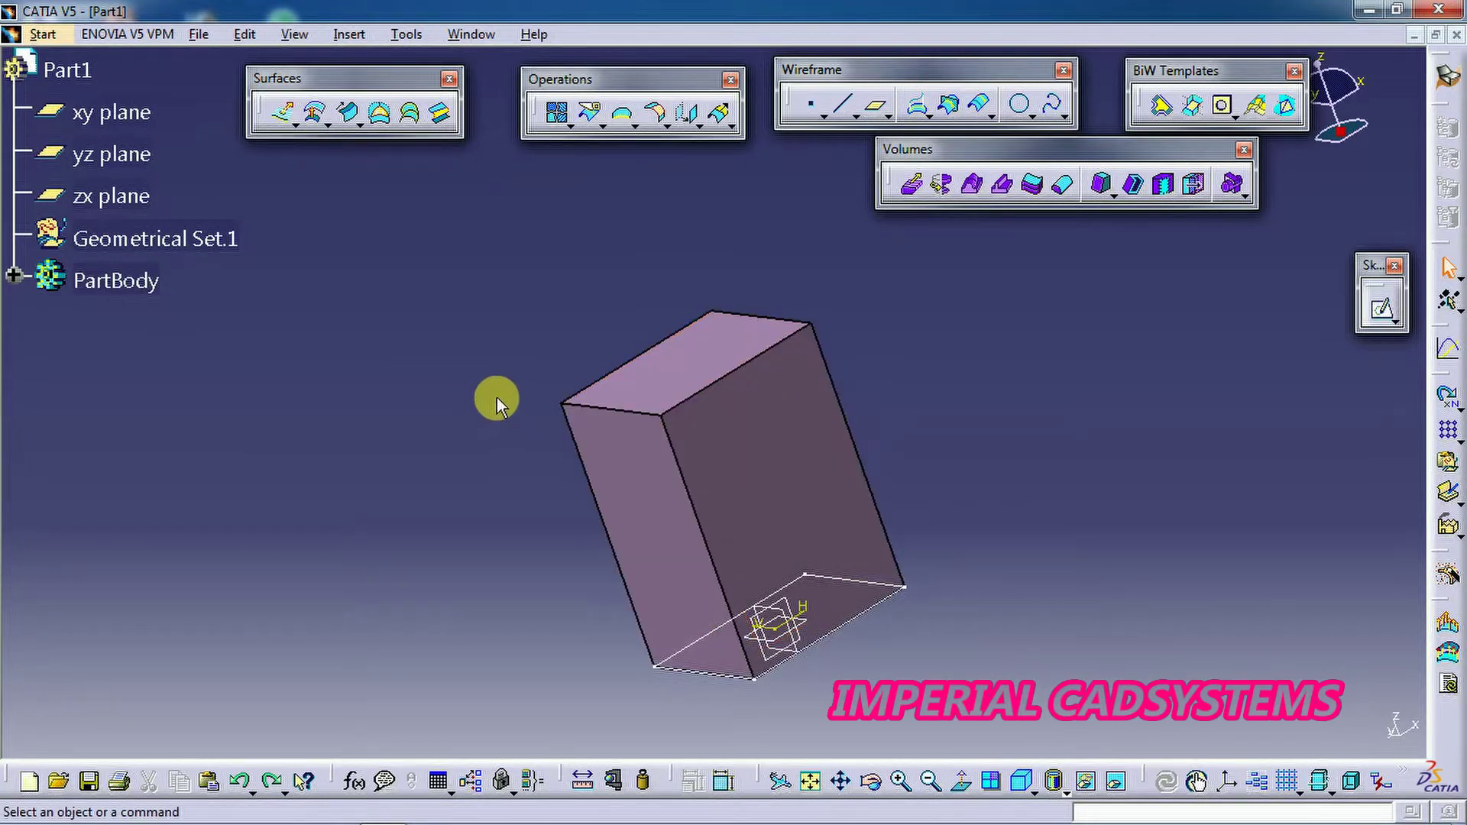
# - Shell the extruded volume with a 5 mm default inside thickness, removing its top face and one large side face
pyautogui.click(1134, 184)
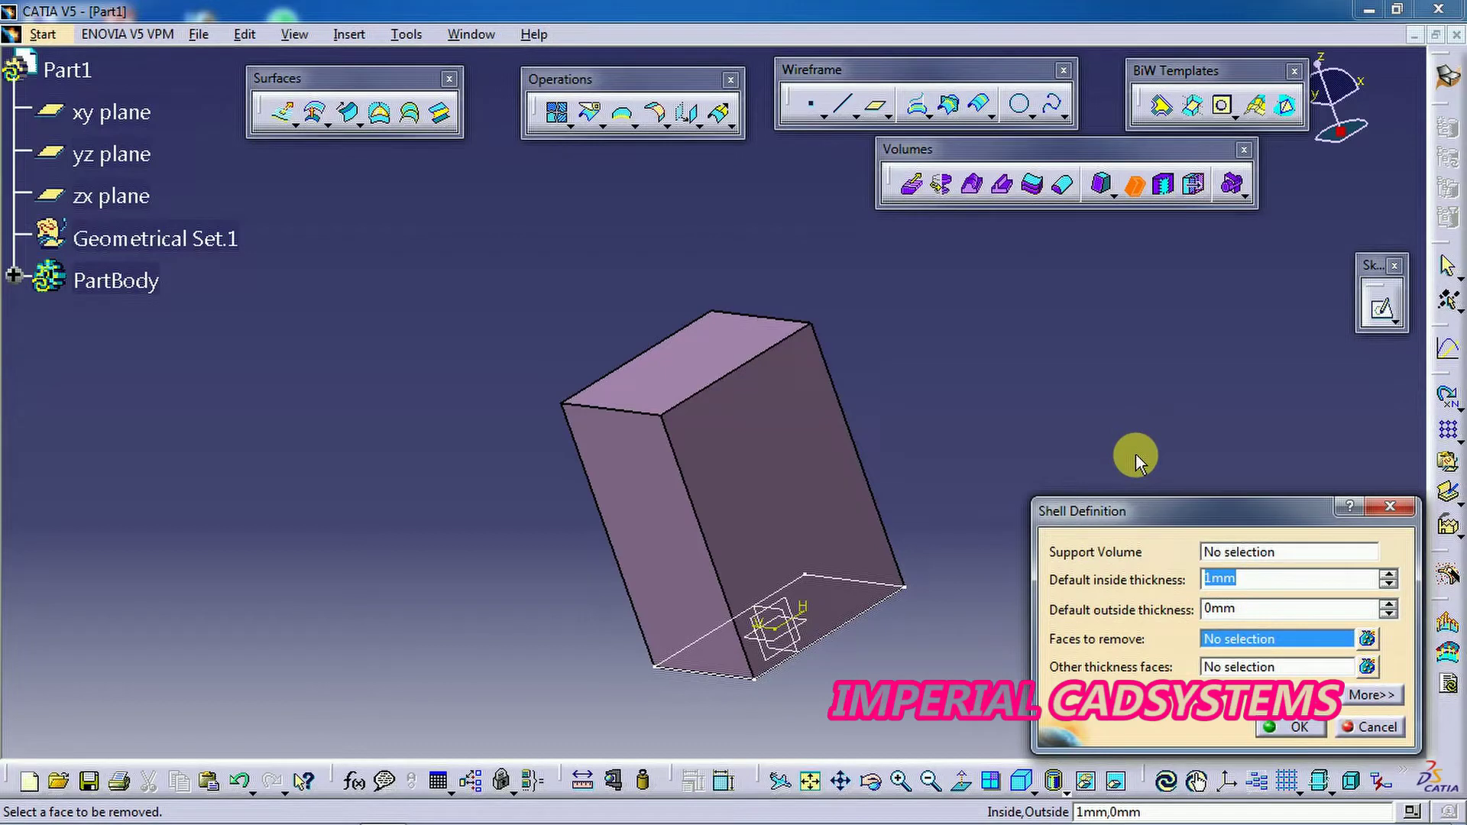
pyautogui.click(1253, 583)
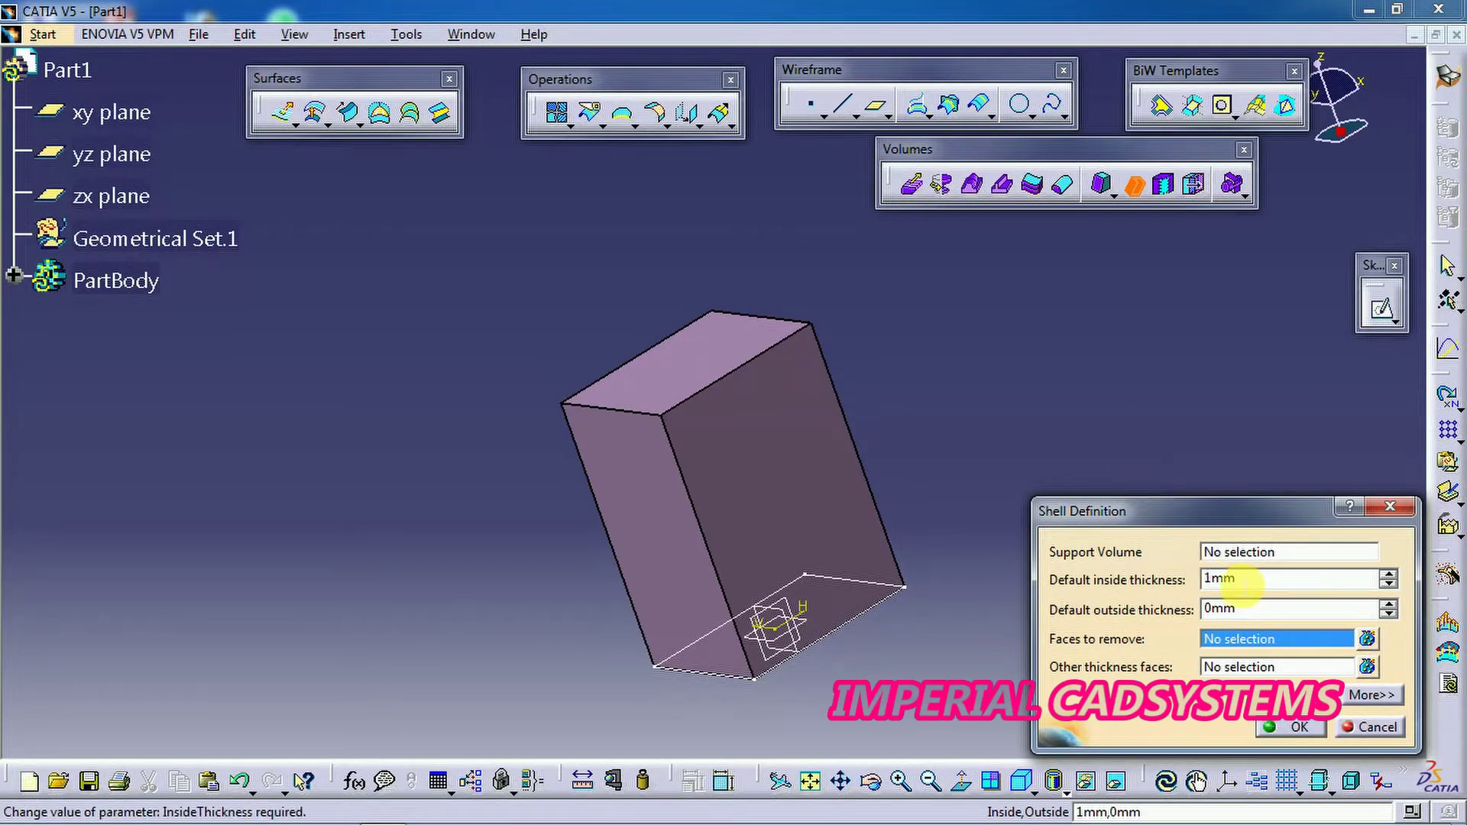
pyautogui.doubleClick(1266, 583)
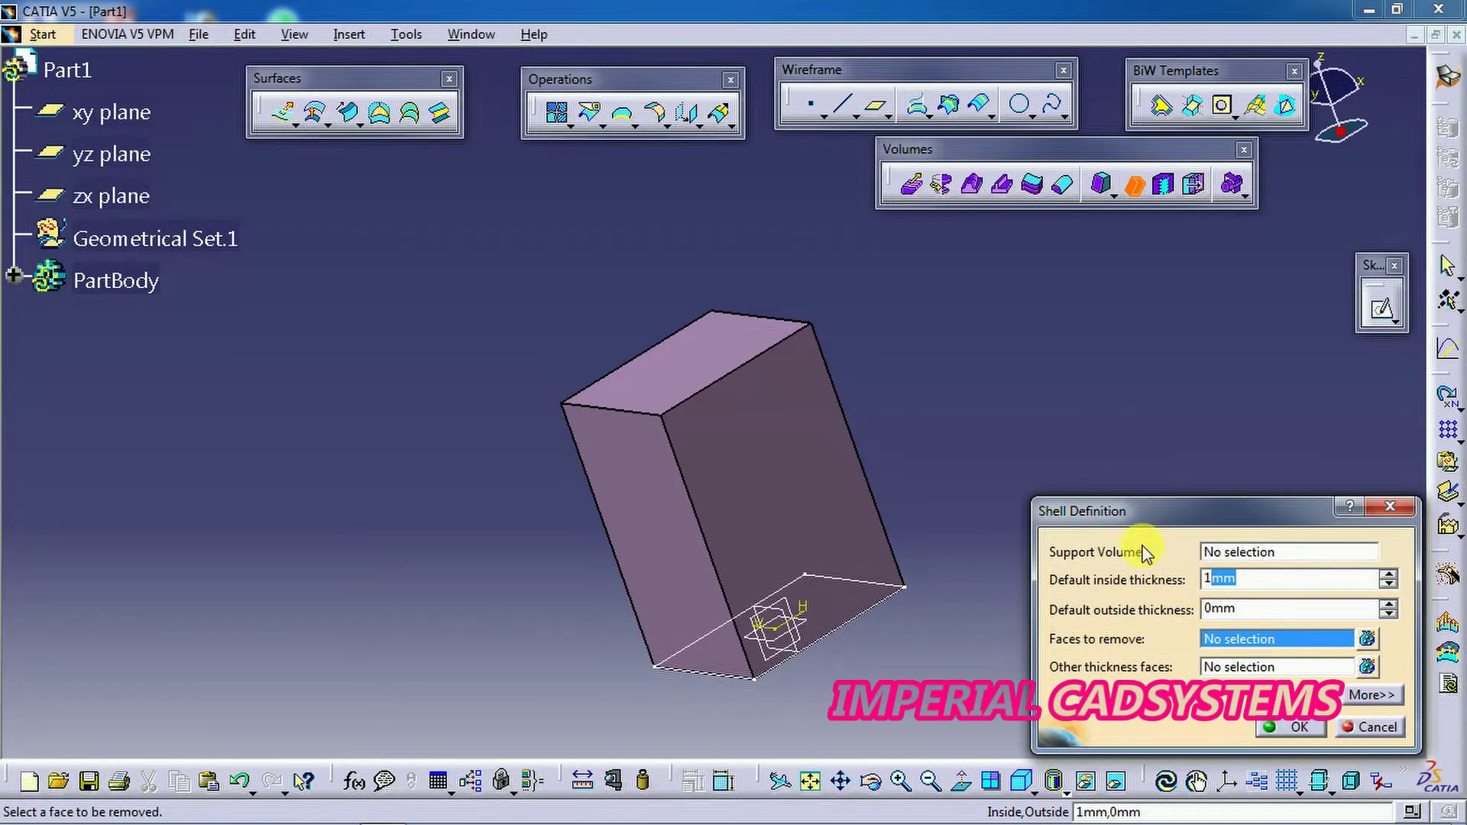
pyautogui.write('5')
pyautogui.press('BackSpace')
pyautogui.press('BackSpace')
pyautogui.write('5')
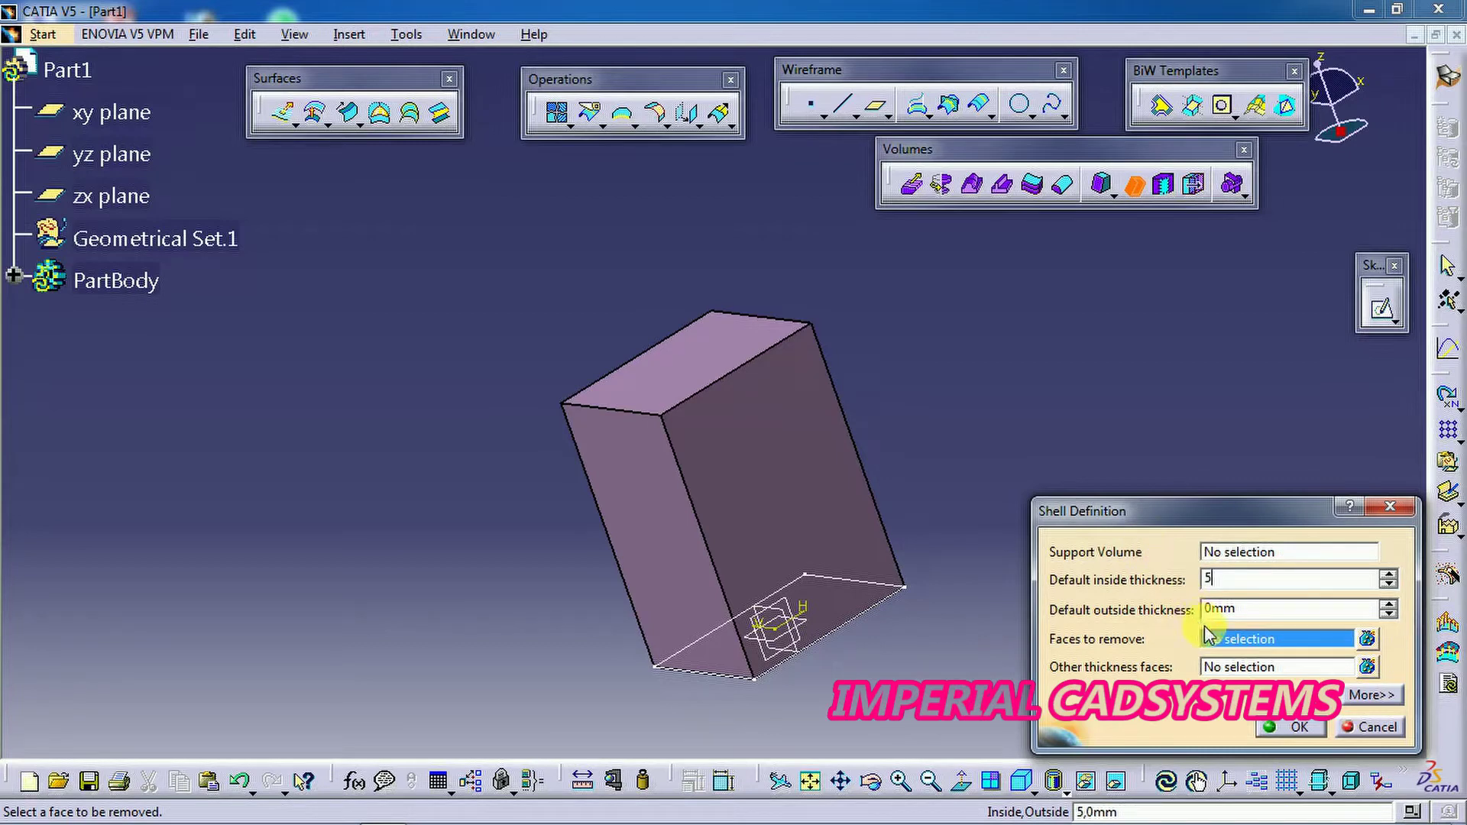
pyautogui.click(1269, 639)
pyautogui.click(780, 498)
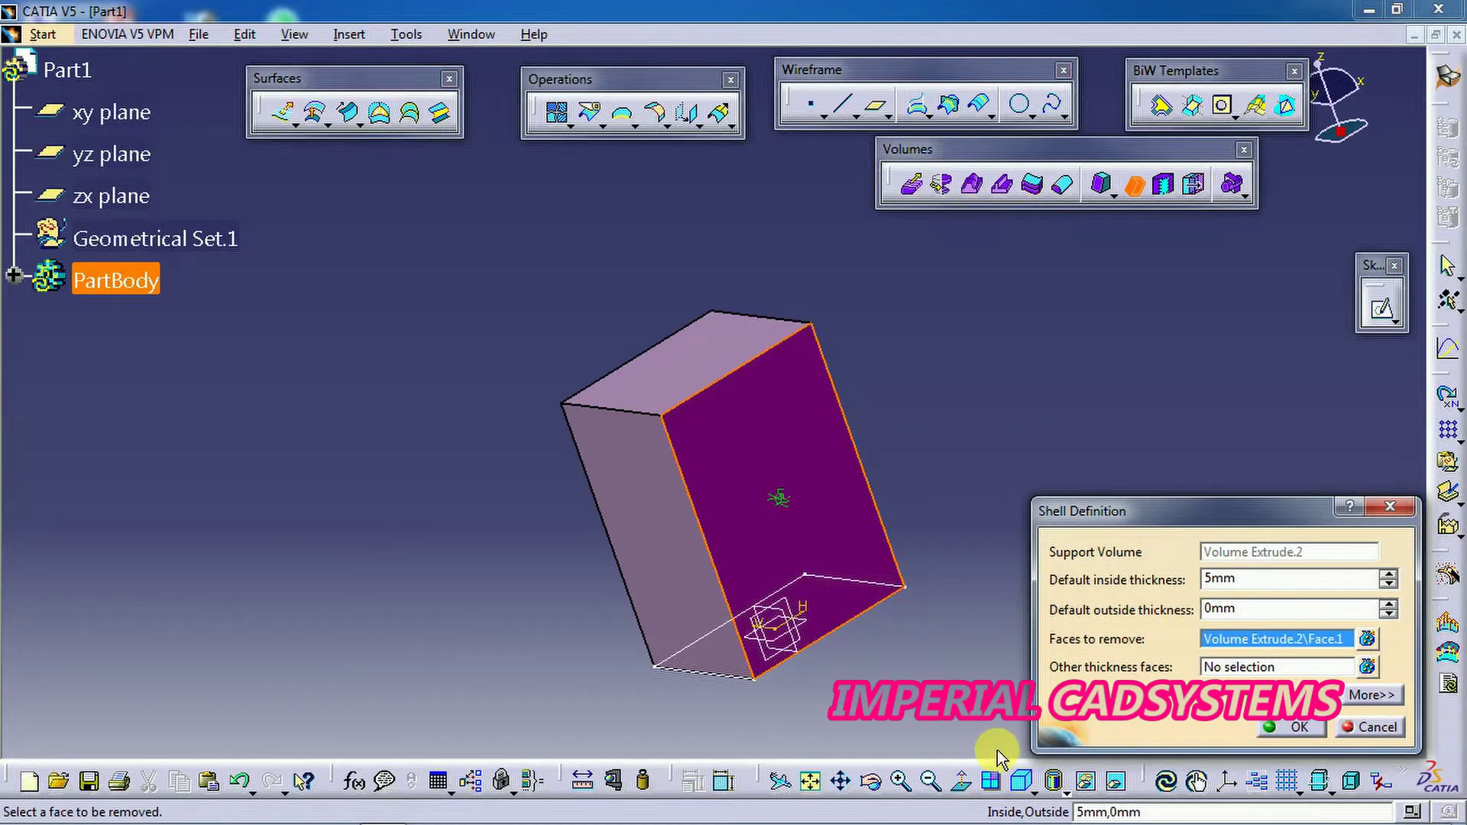
pyautogui.click(711, 371)
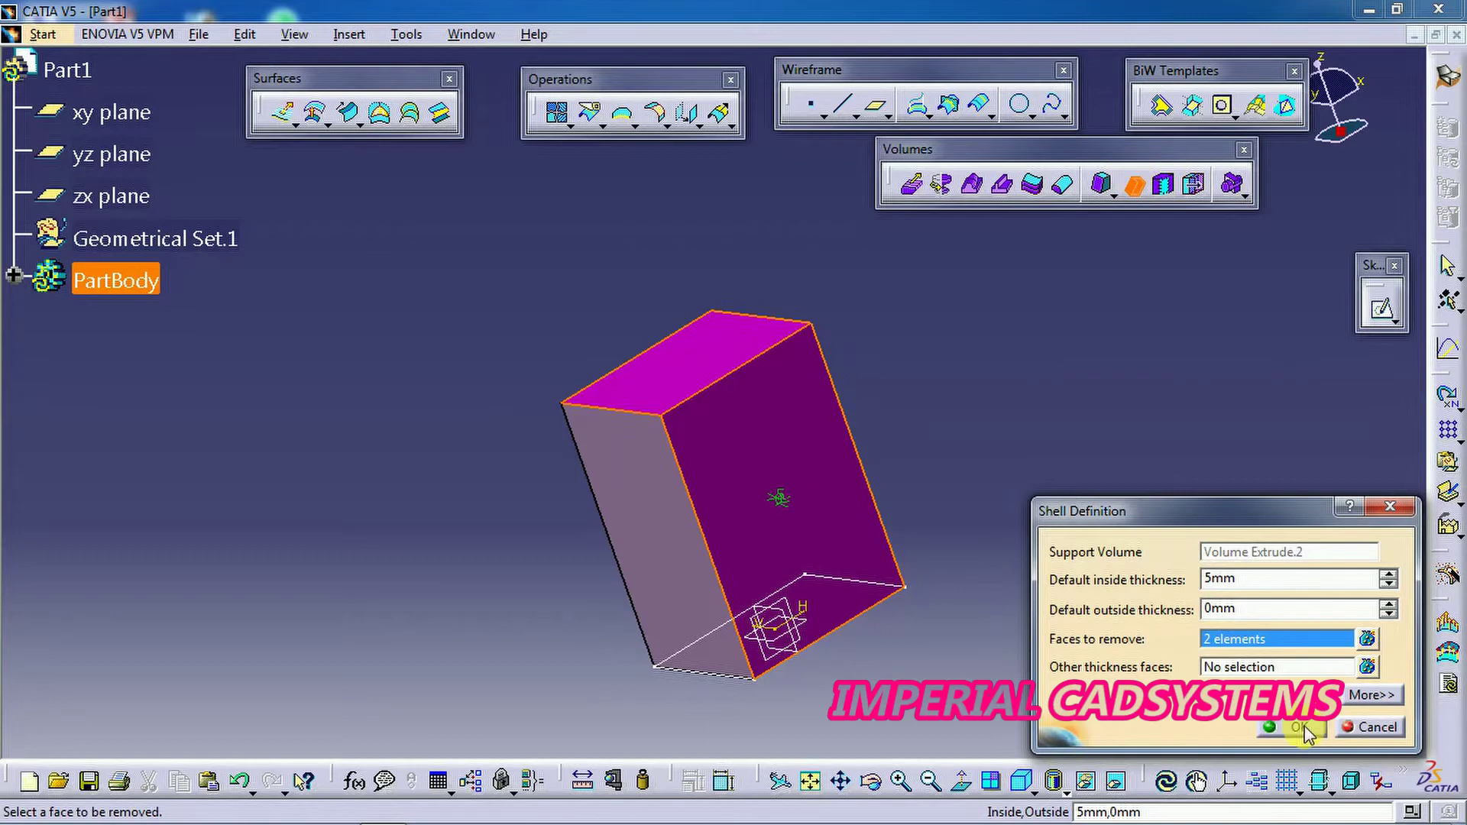
pyautogui.click(1302, 727)
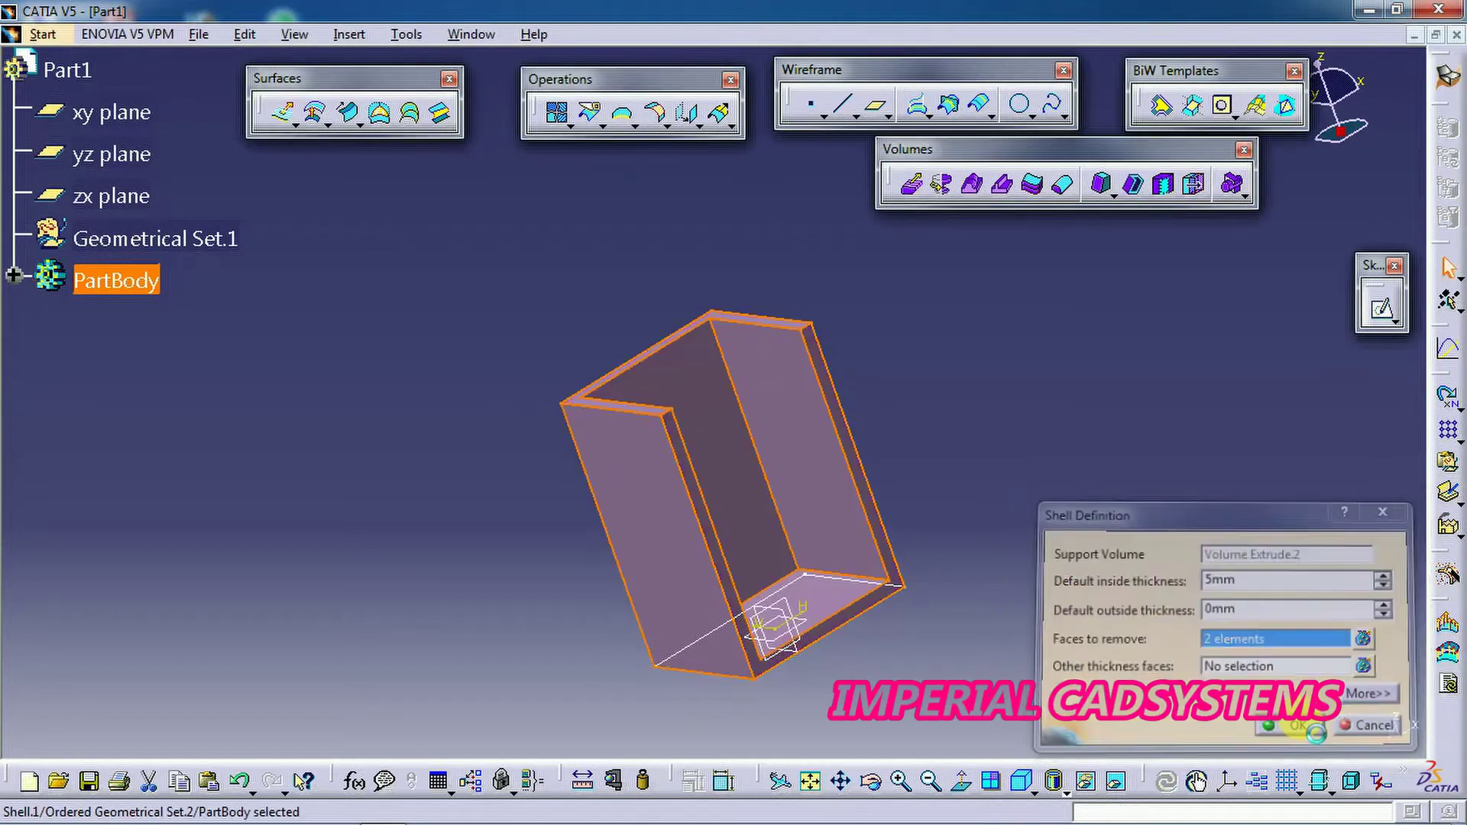
pyautogui.moveTo(871, 781); pyautogui.dragTo(844, 369)
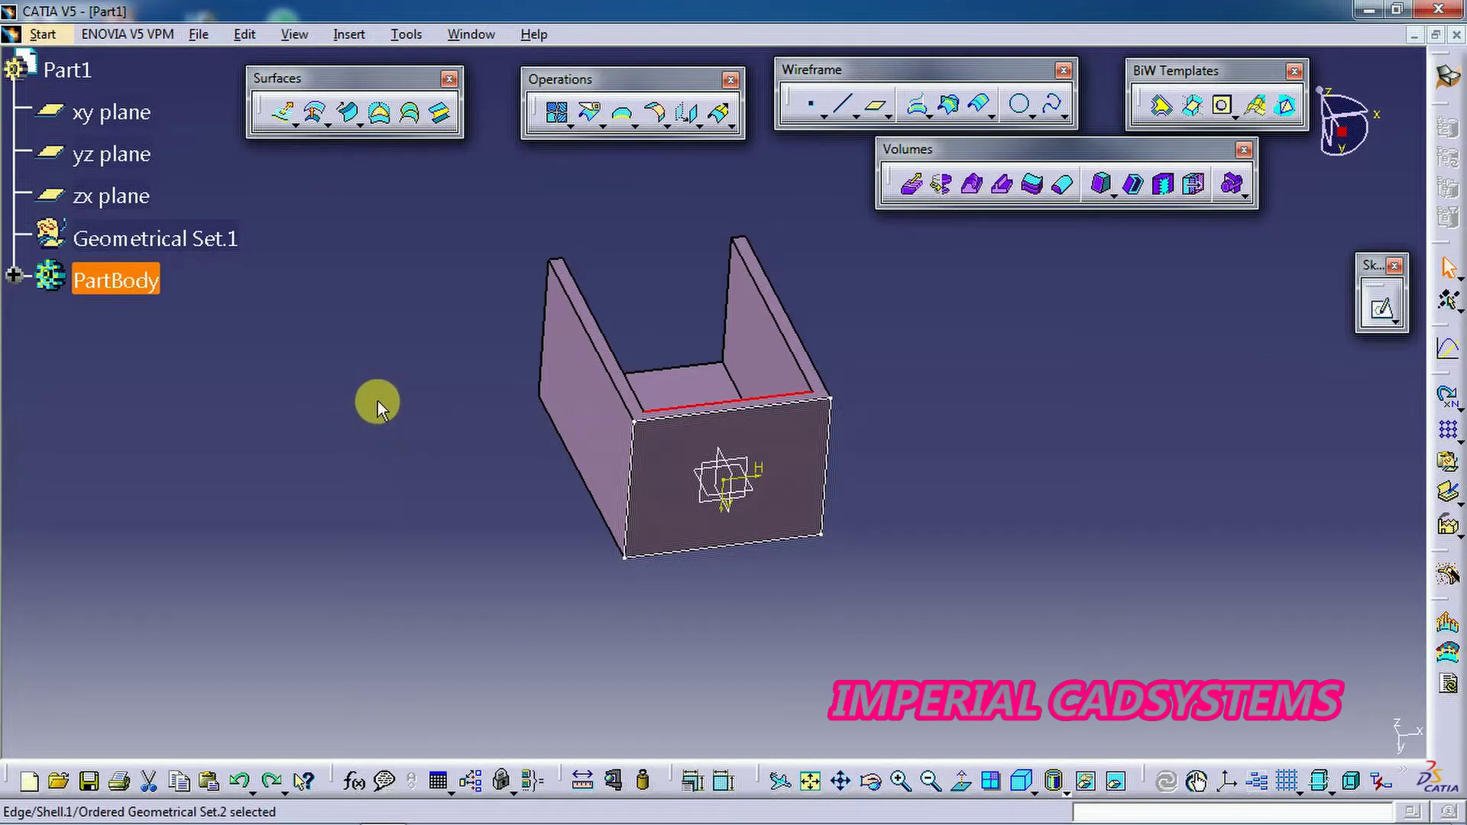
# - Delete the shell feature from the volume
pyautogui.rightClick(561, 385)
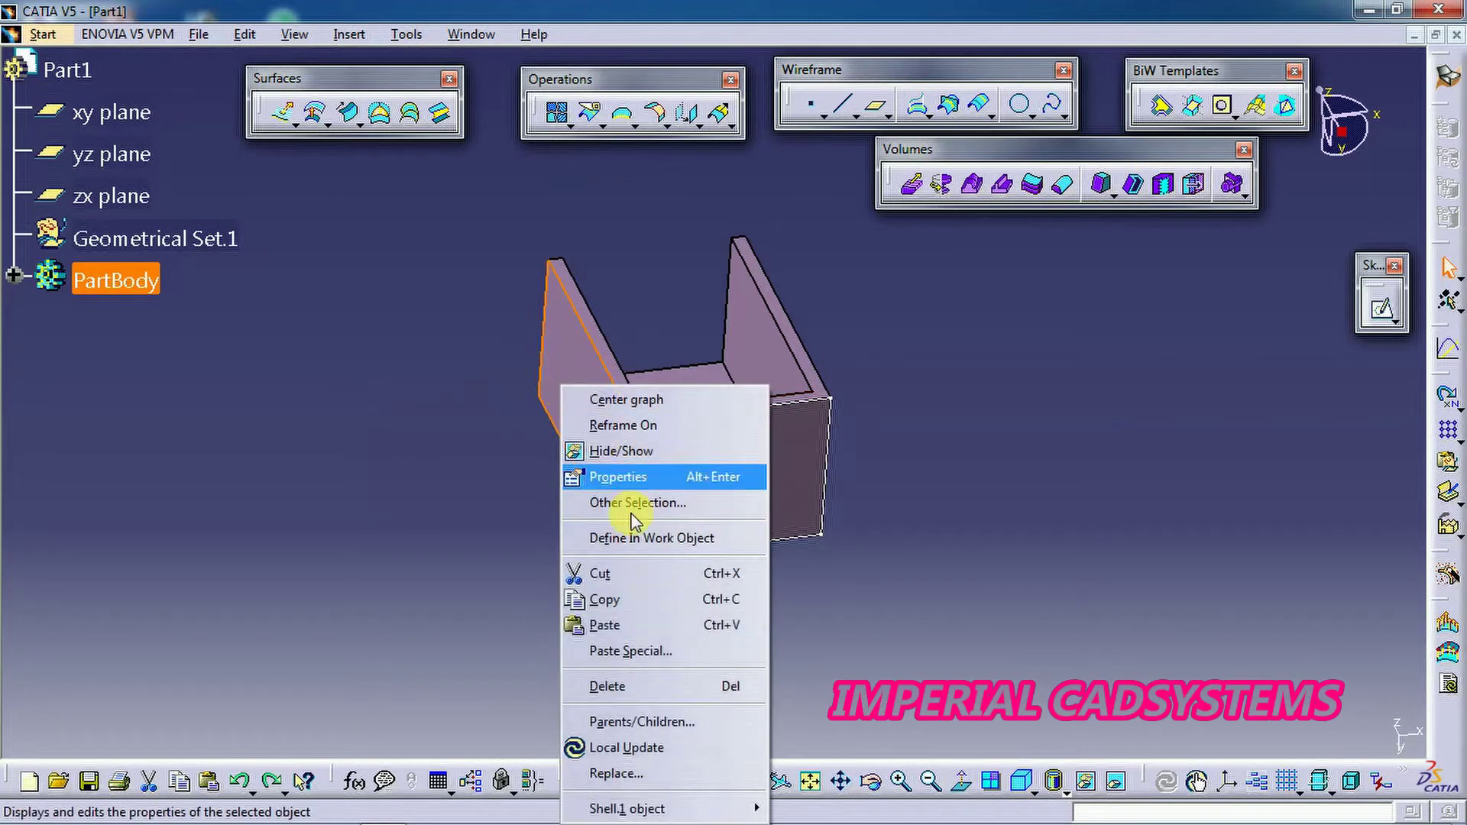
pyautogui.click(645, 686)
pyautogui.click(1170, 457)
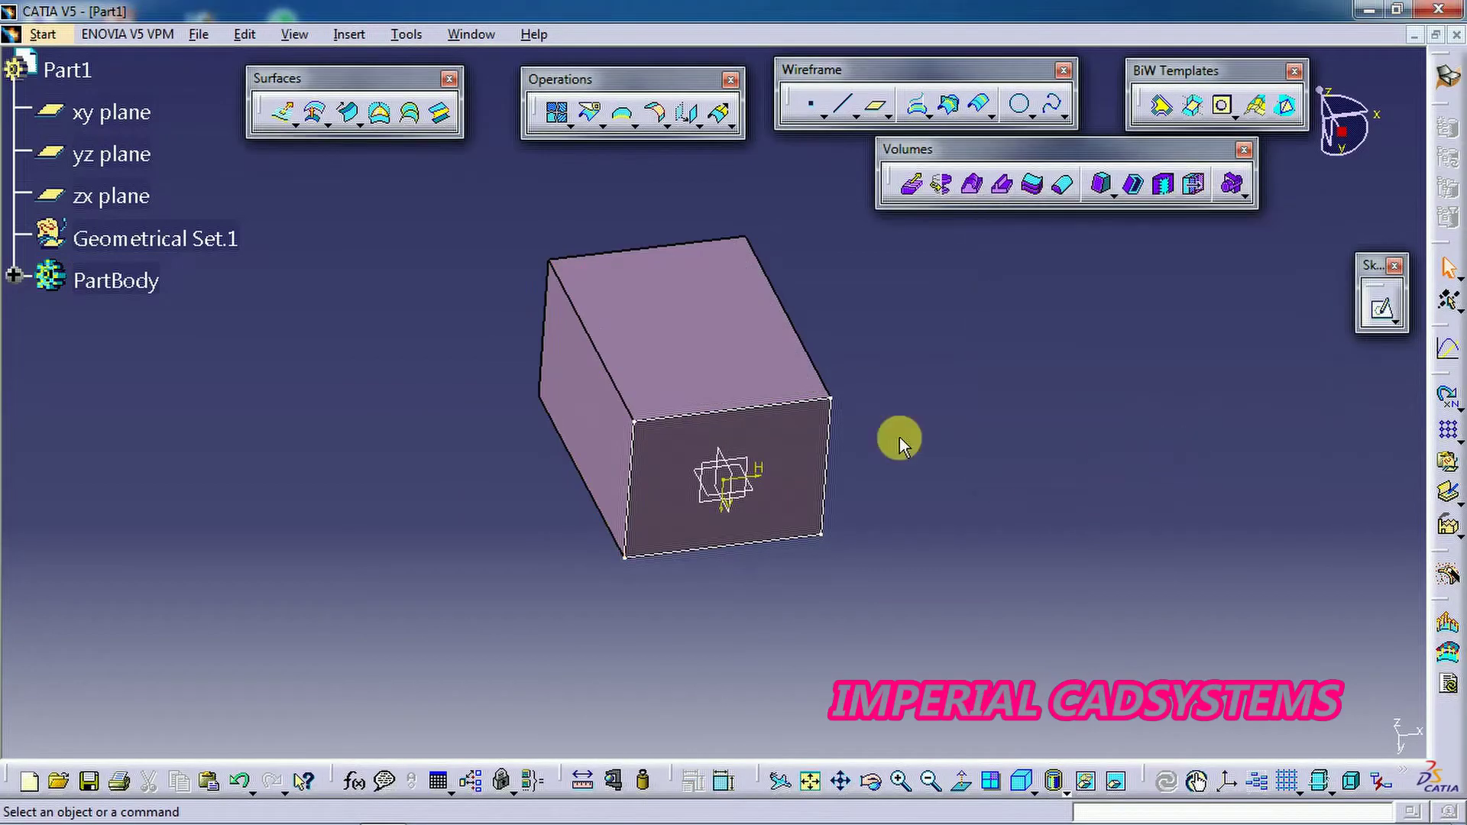
# - Delete the extruded volume while keeping its rectangle sketch
pyautogui.rightClick(740, 328)
pyautogui.click(881, 626)
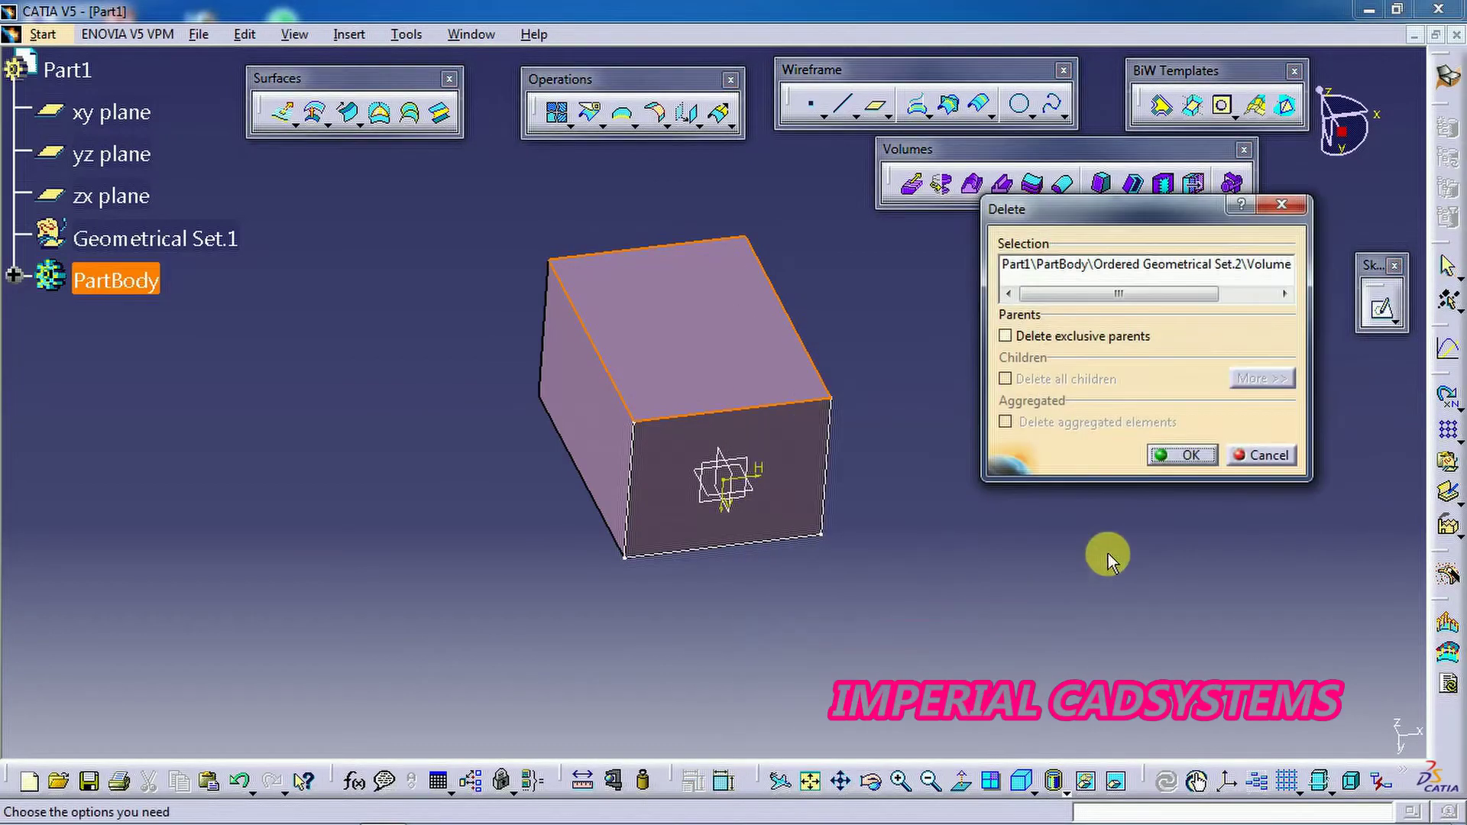
pyautogui.click(1183, 457)
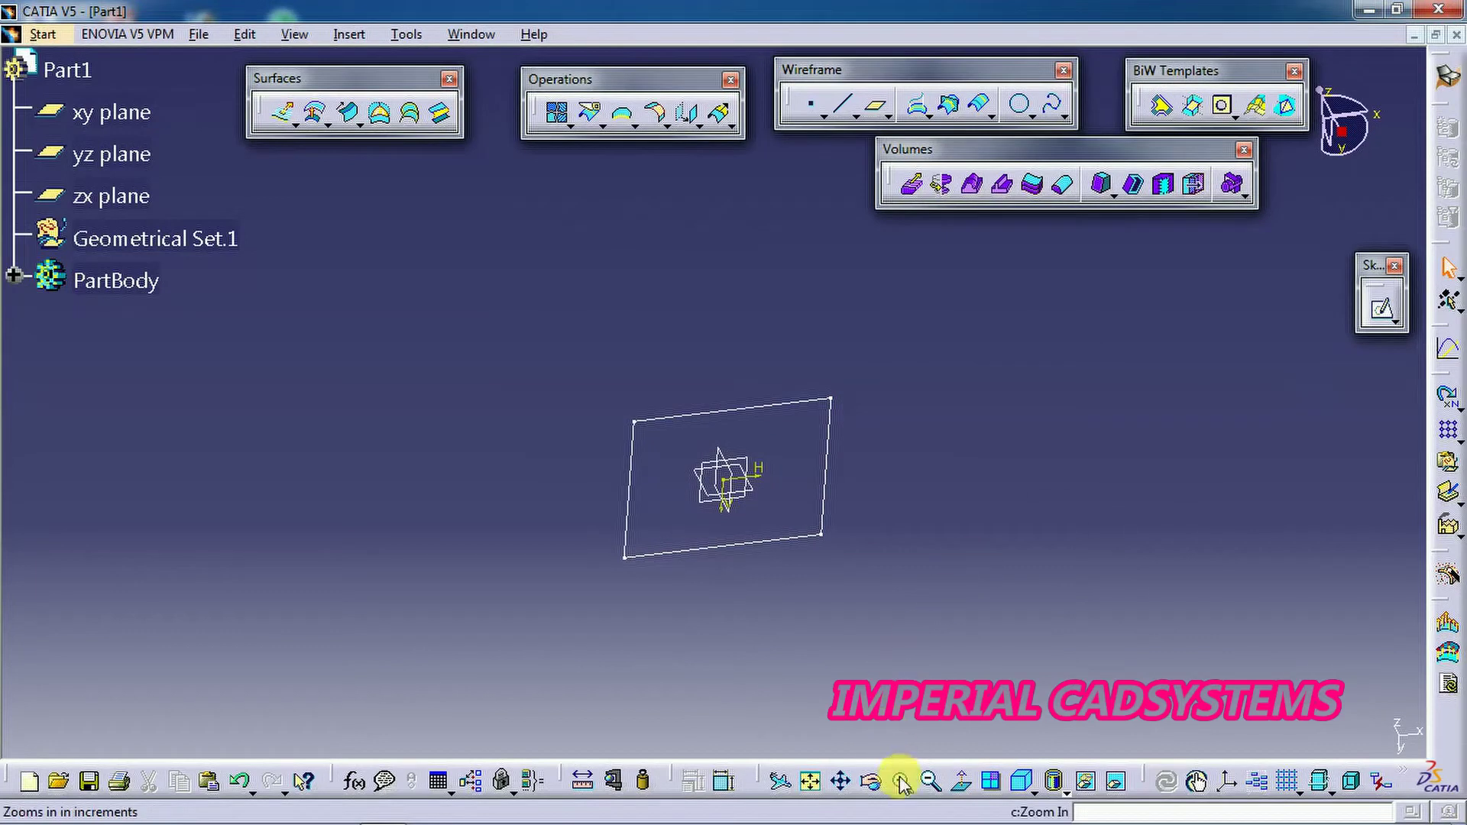
pyautogui.moveTo(885, 392)
pyautogui.mouseDown(button='middle')
pyautogui.moveTo(819, 514)
pyautogui.moveTo(812, 566)
pyautogui.mouseUp(button='middle')
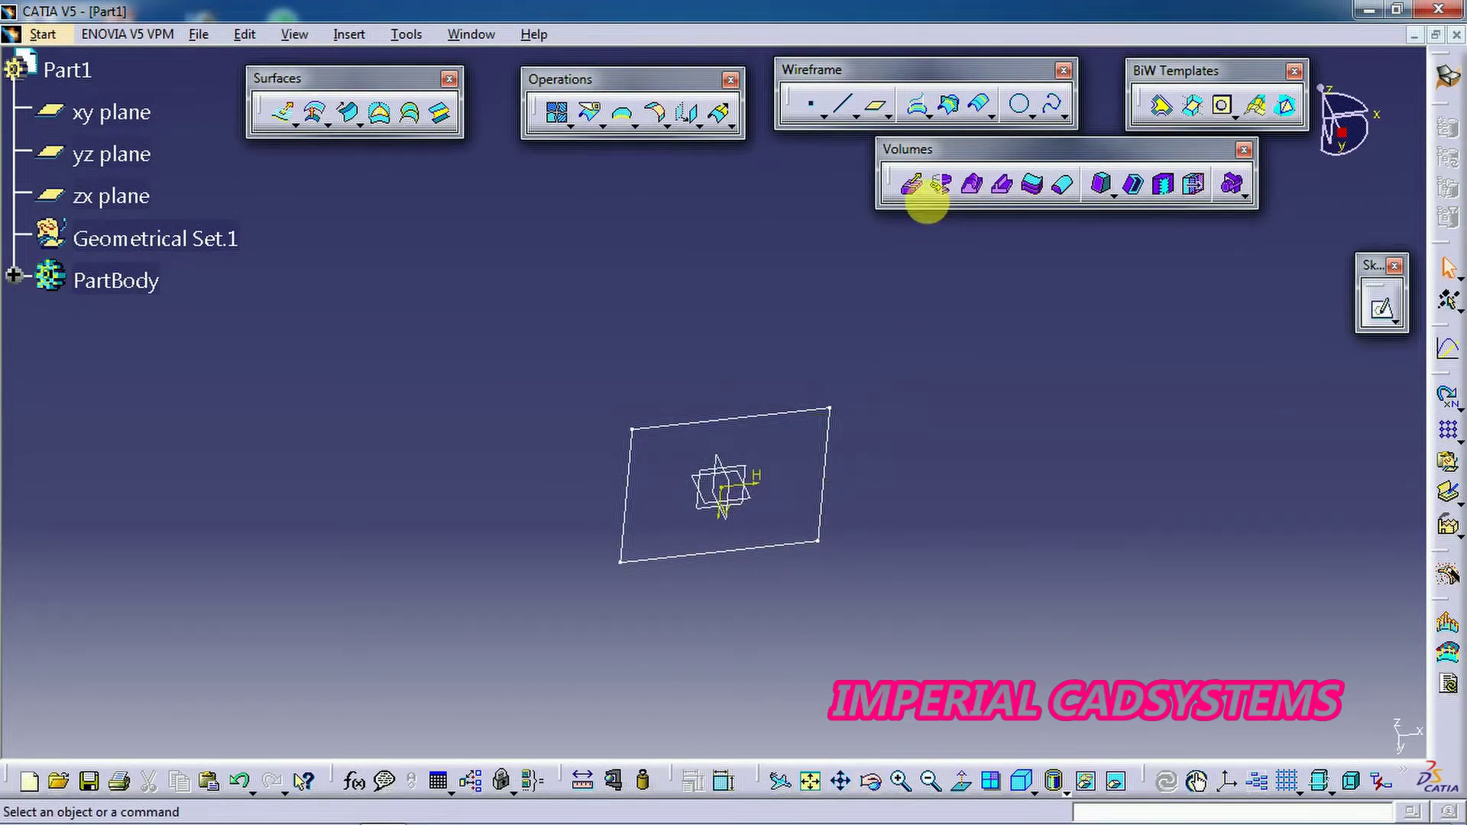
pyautogui.click(1030, 191)
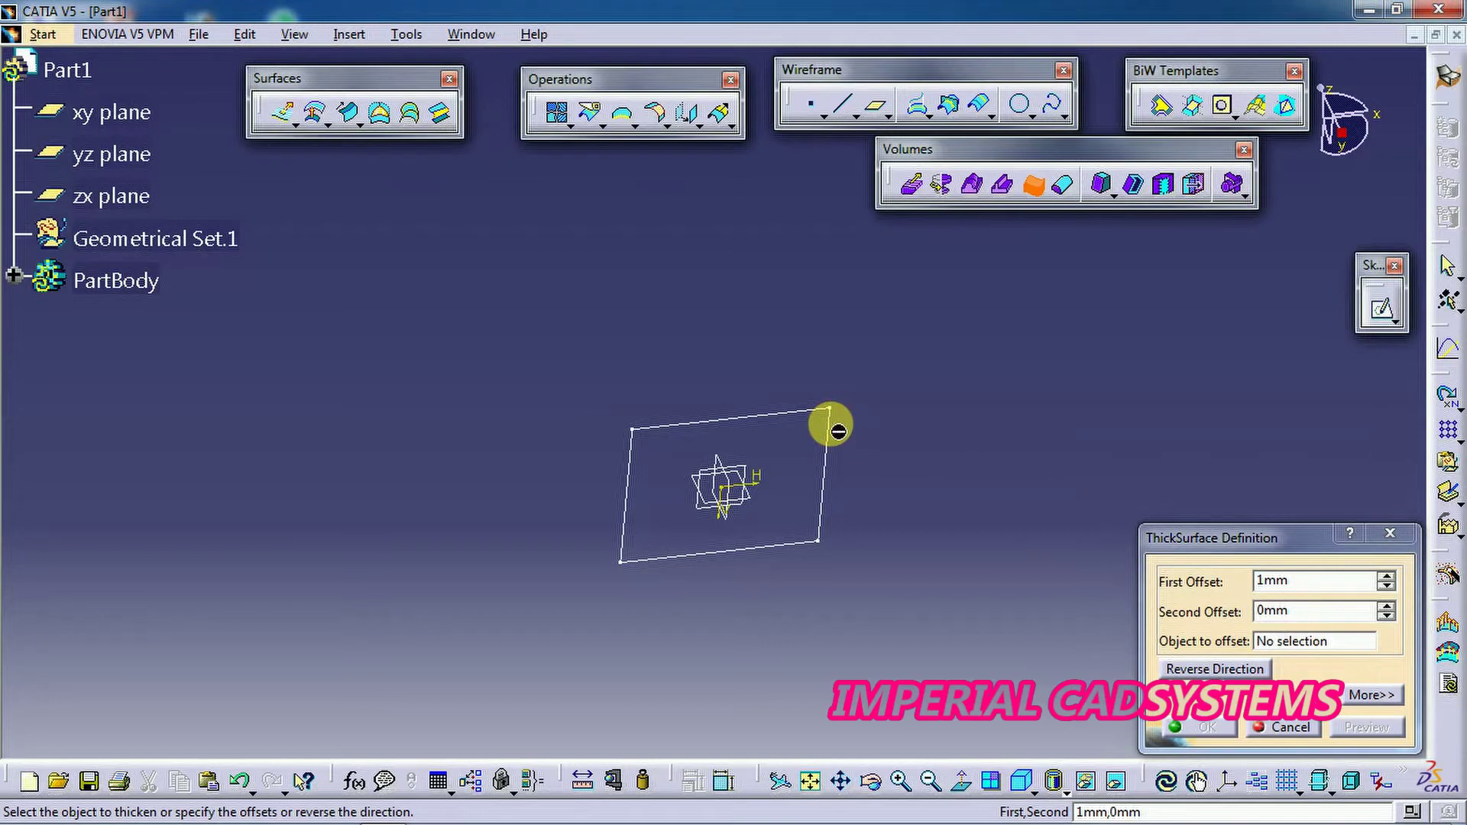
pyautogui.click(1280, 727)
pyautogui.click(913, 186)
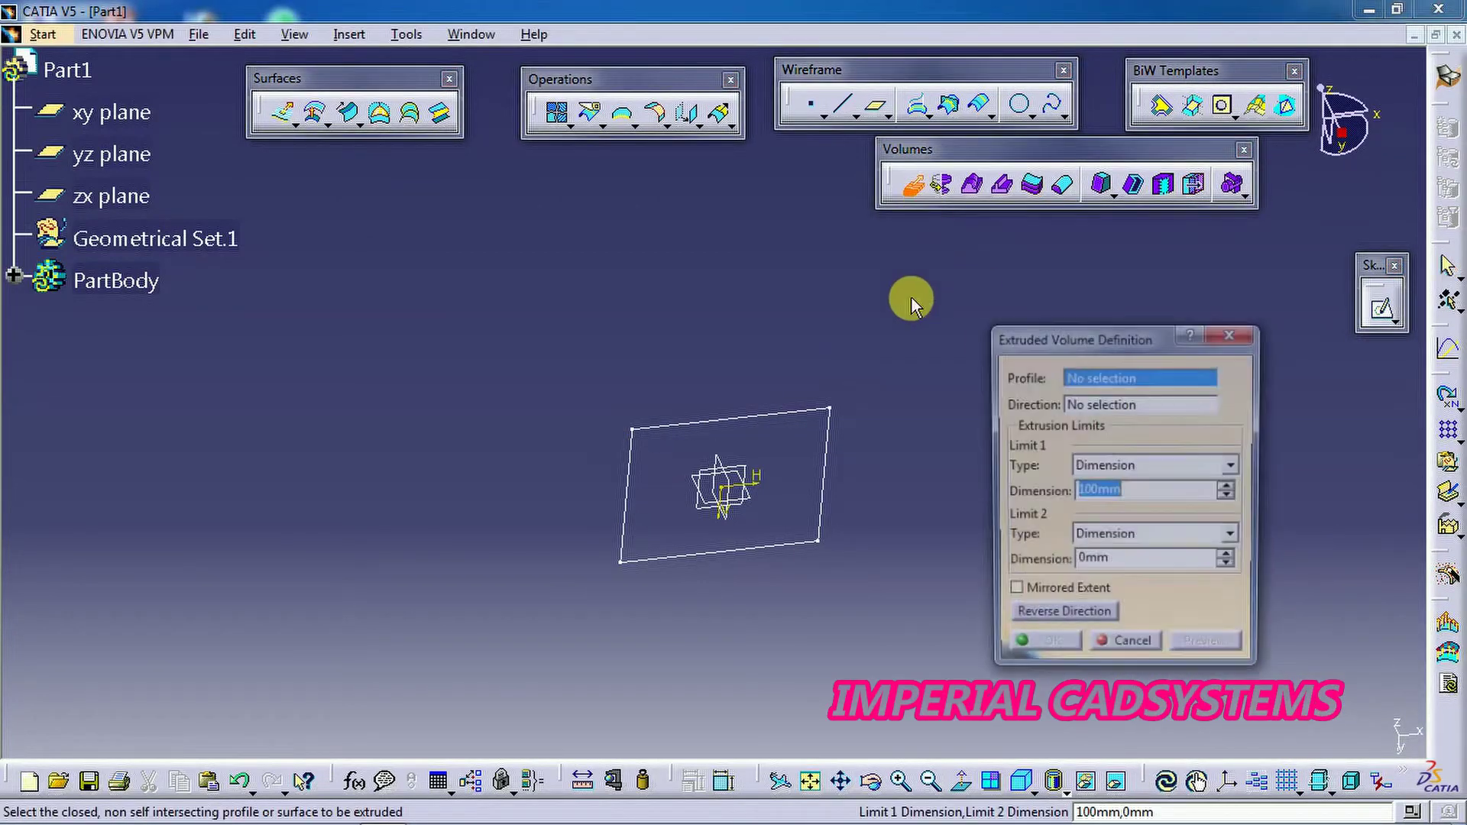
pyautogui.click(817, 423)
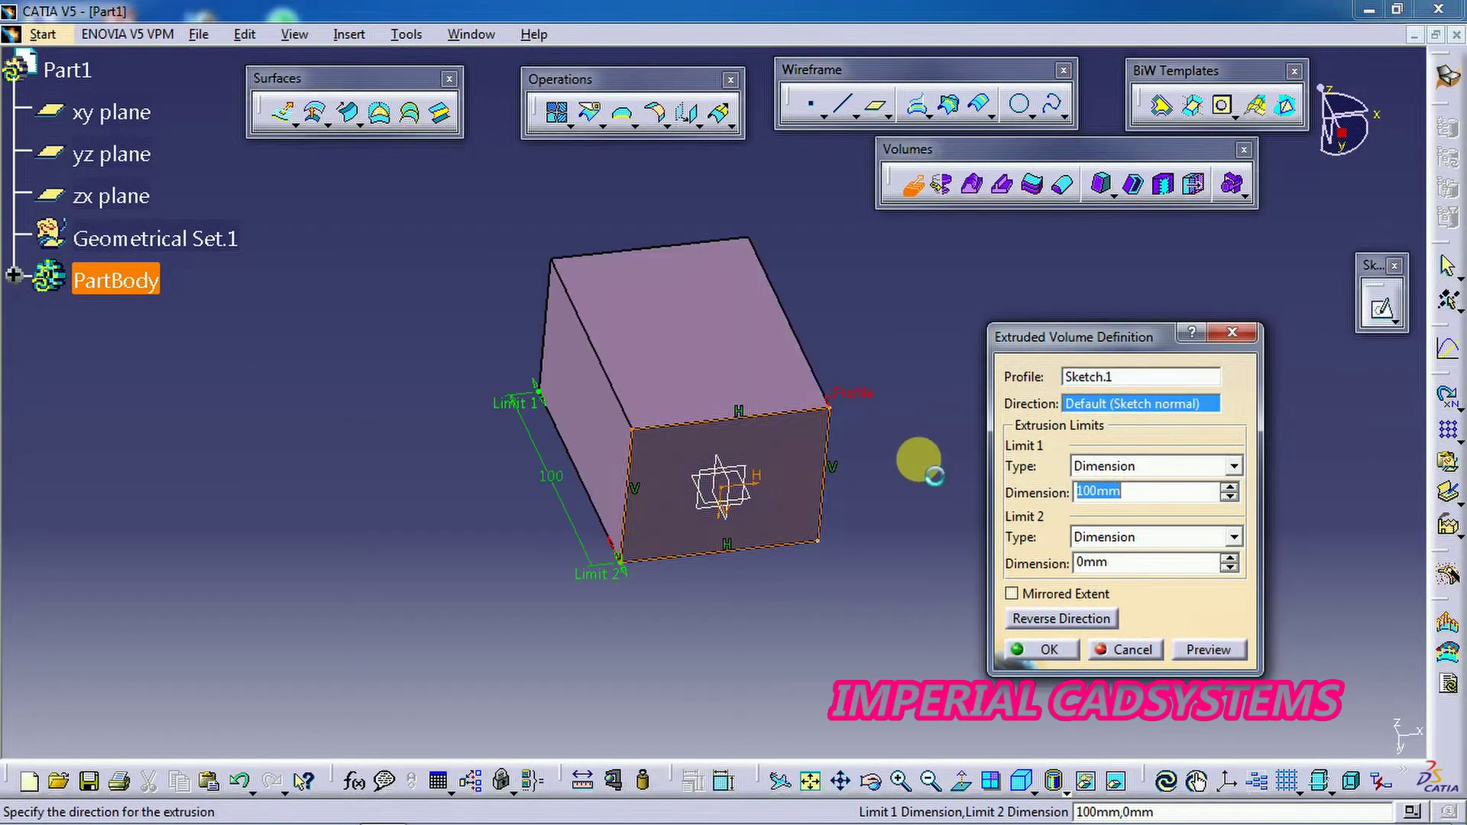
pyautogui.click(1133, 651)
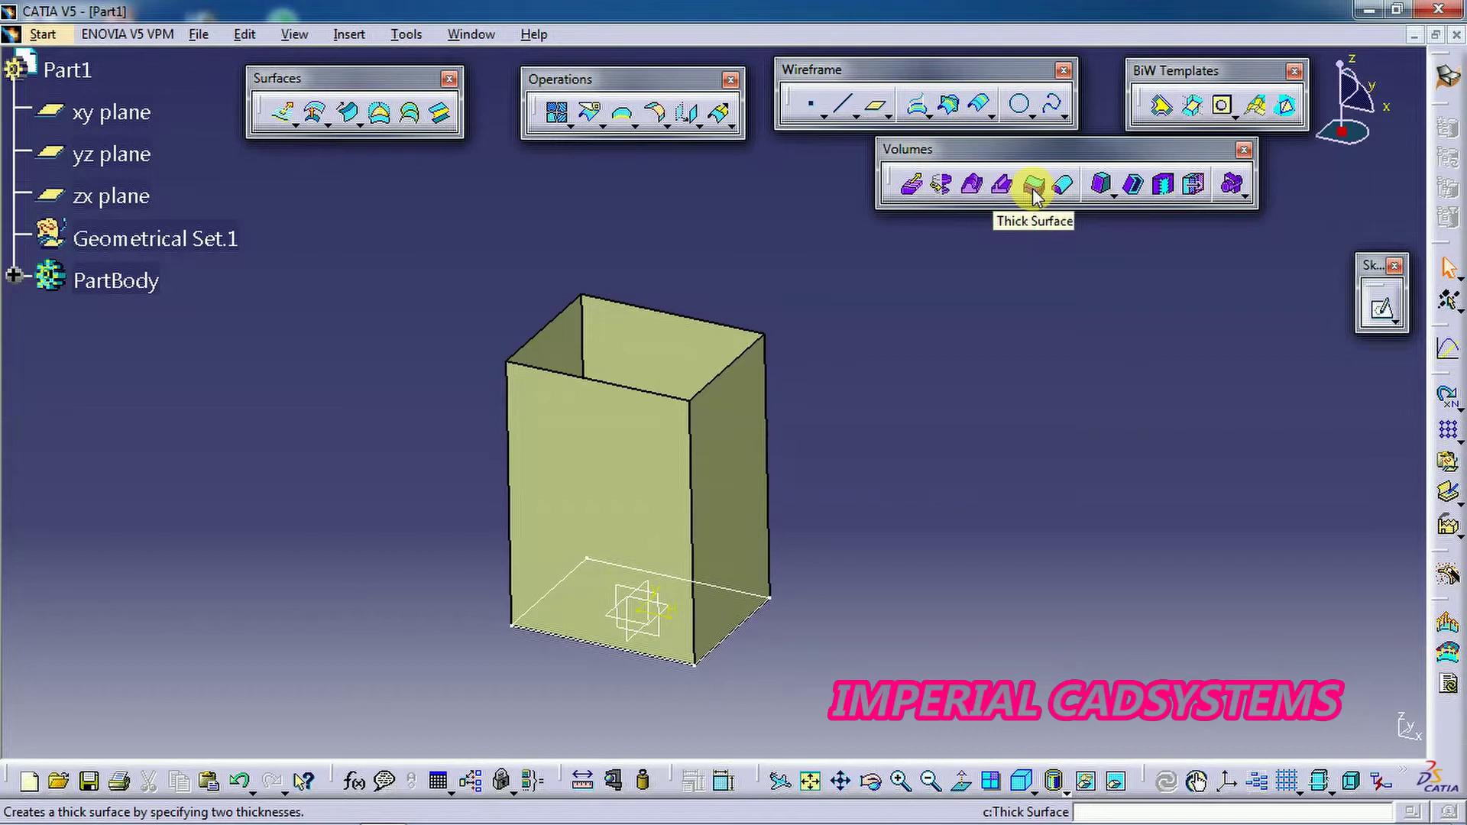
# - Try a Thick Surface with a 10 mm first offset on the extruded rectangular surface, and undo it
pyautogui.click(1034, 191)
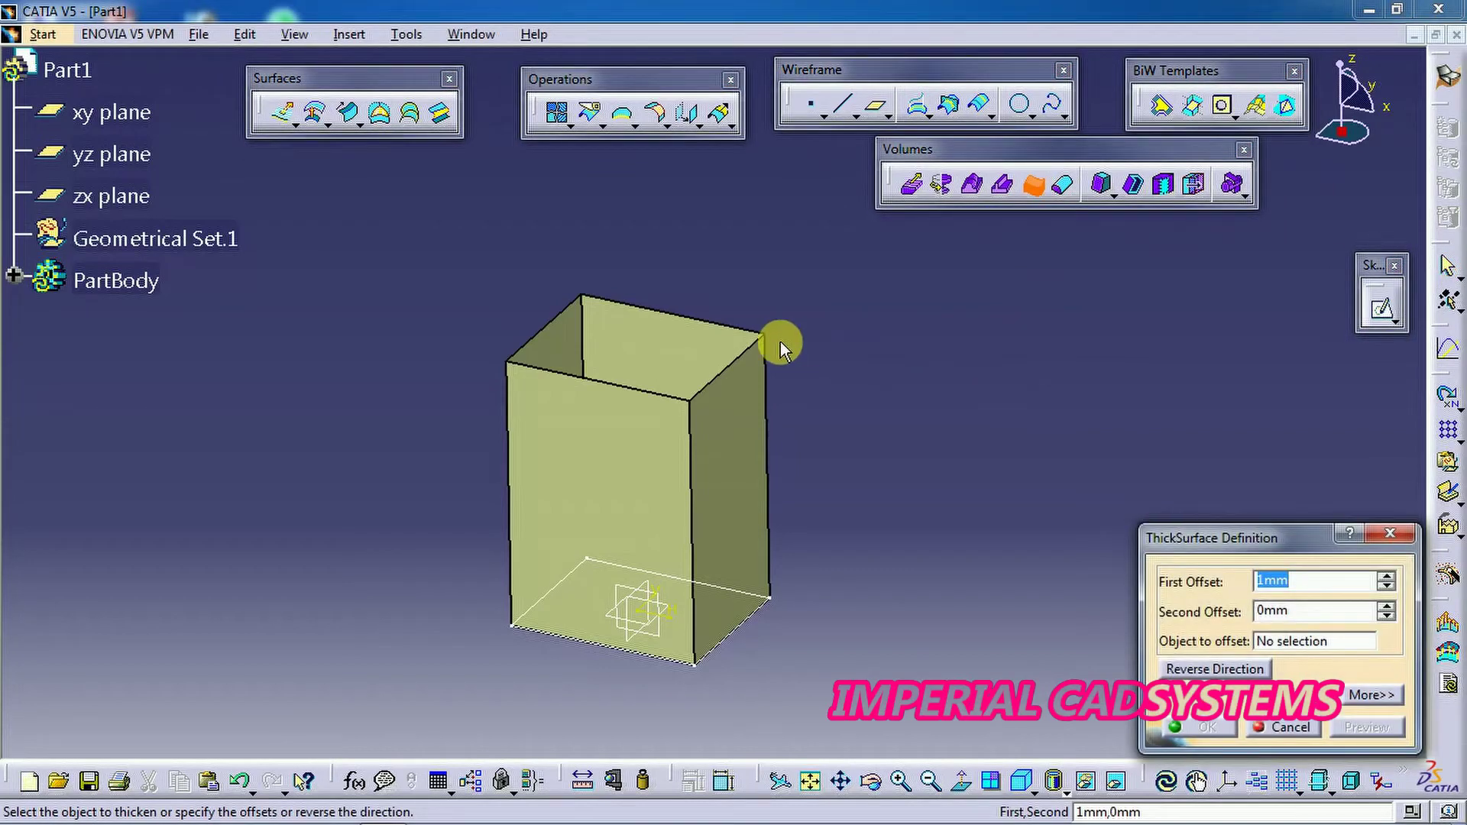
pyautogui.click(692, 360)
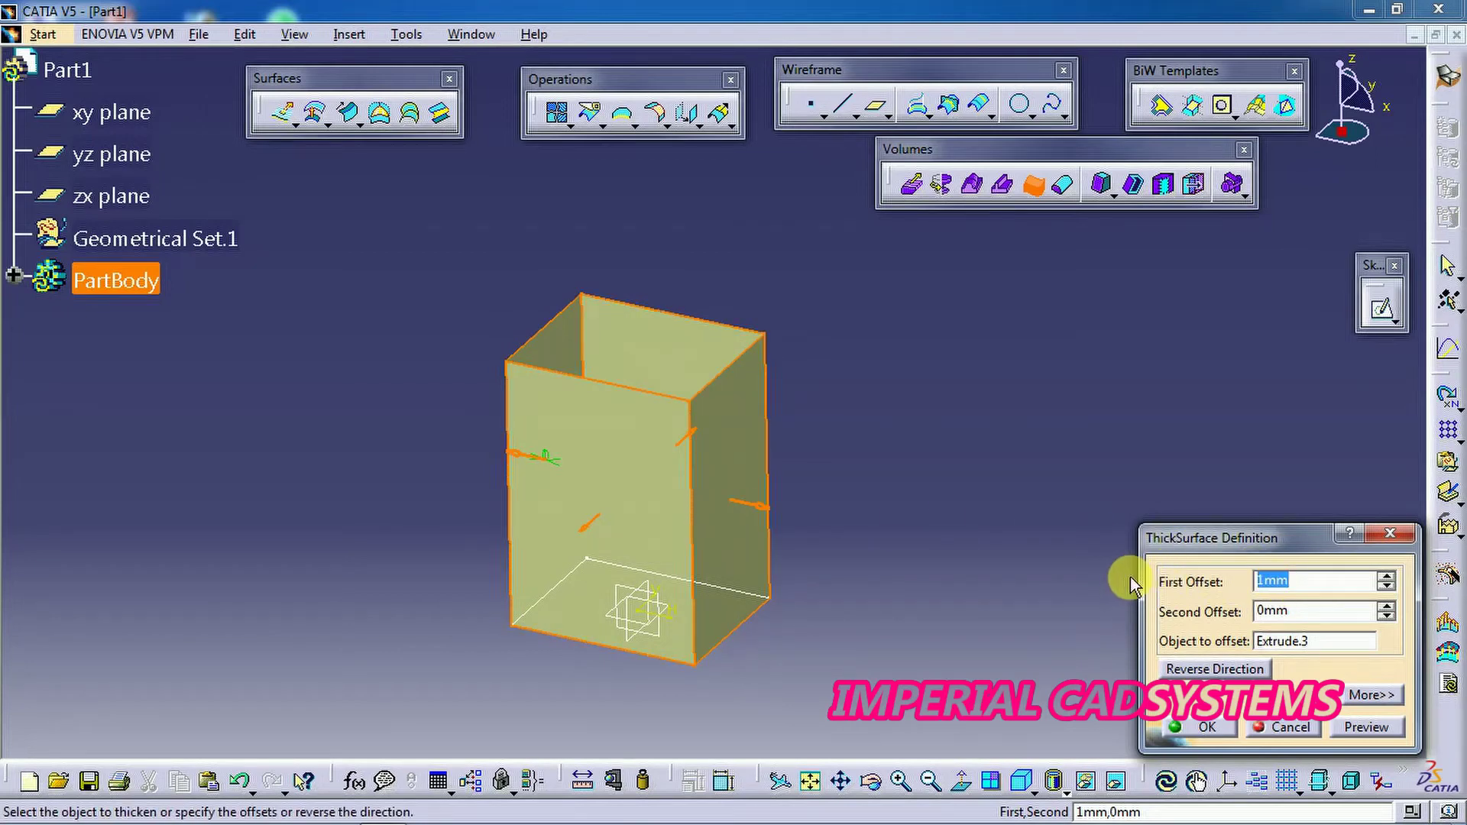
pyautogui.write('10')
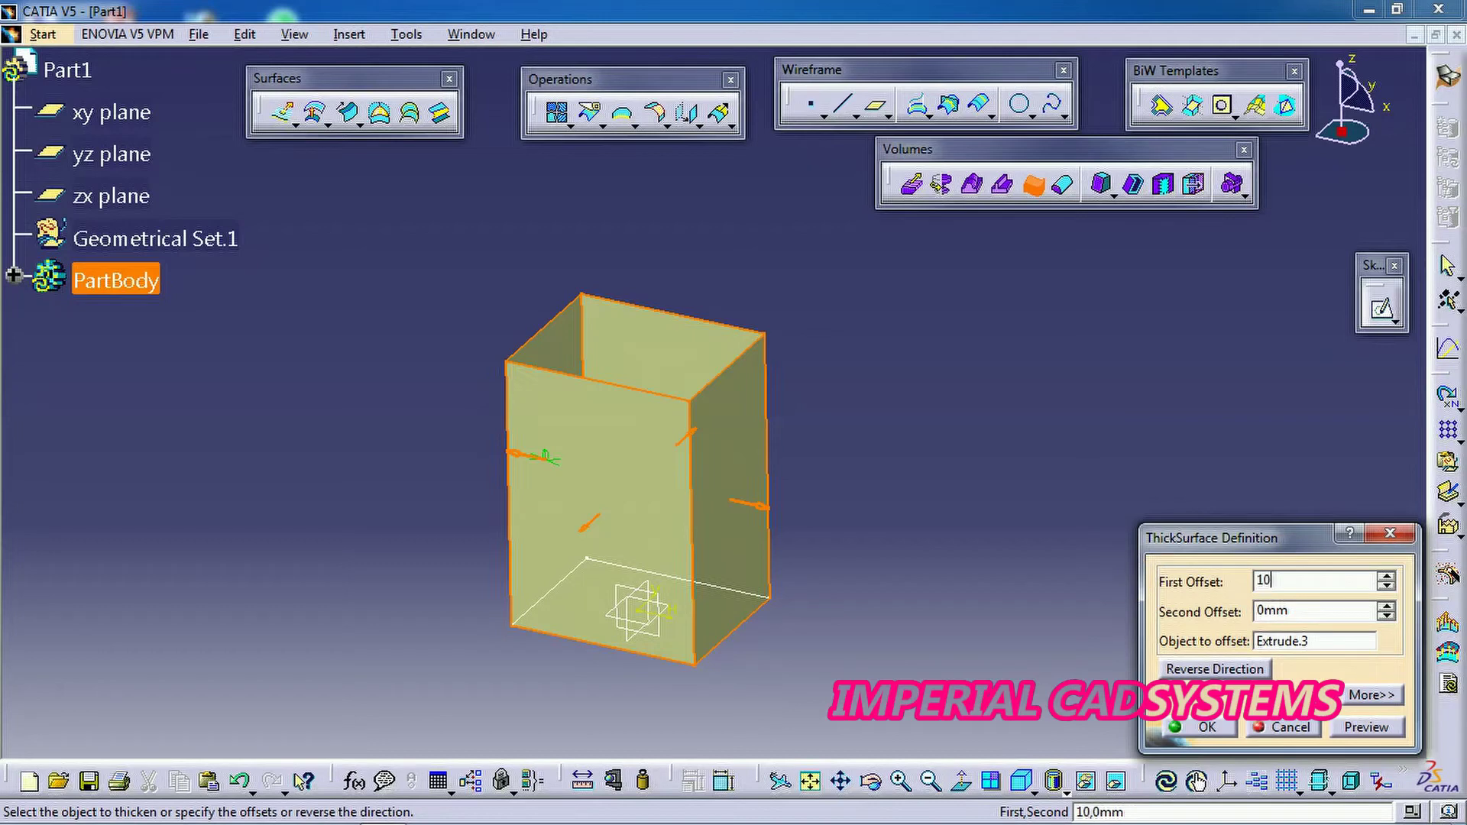
pyautogui.press('Return')
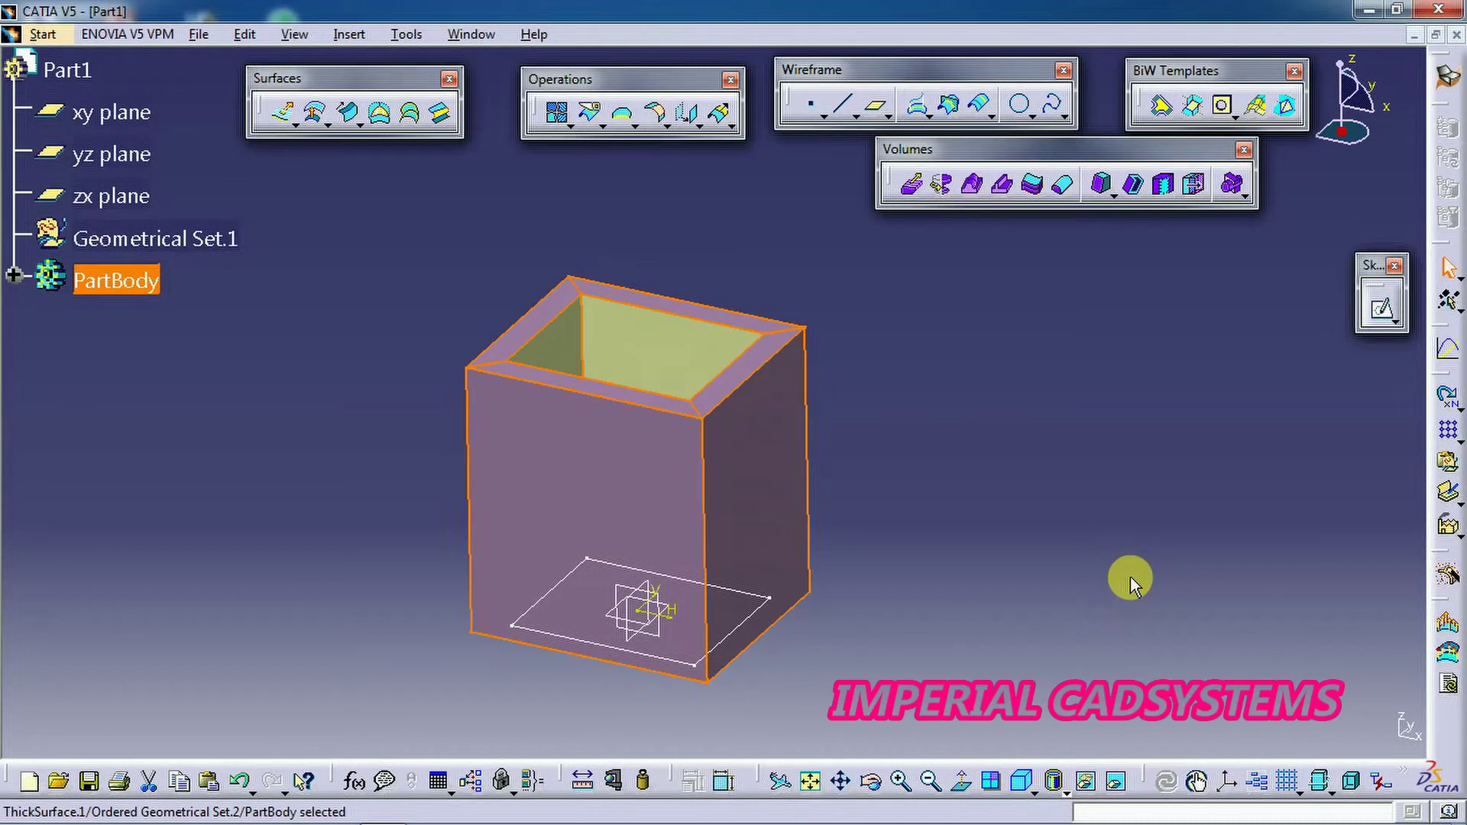
pyautogui.hotkey('ctrl', 'z')
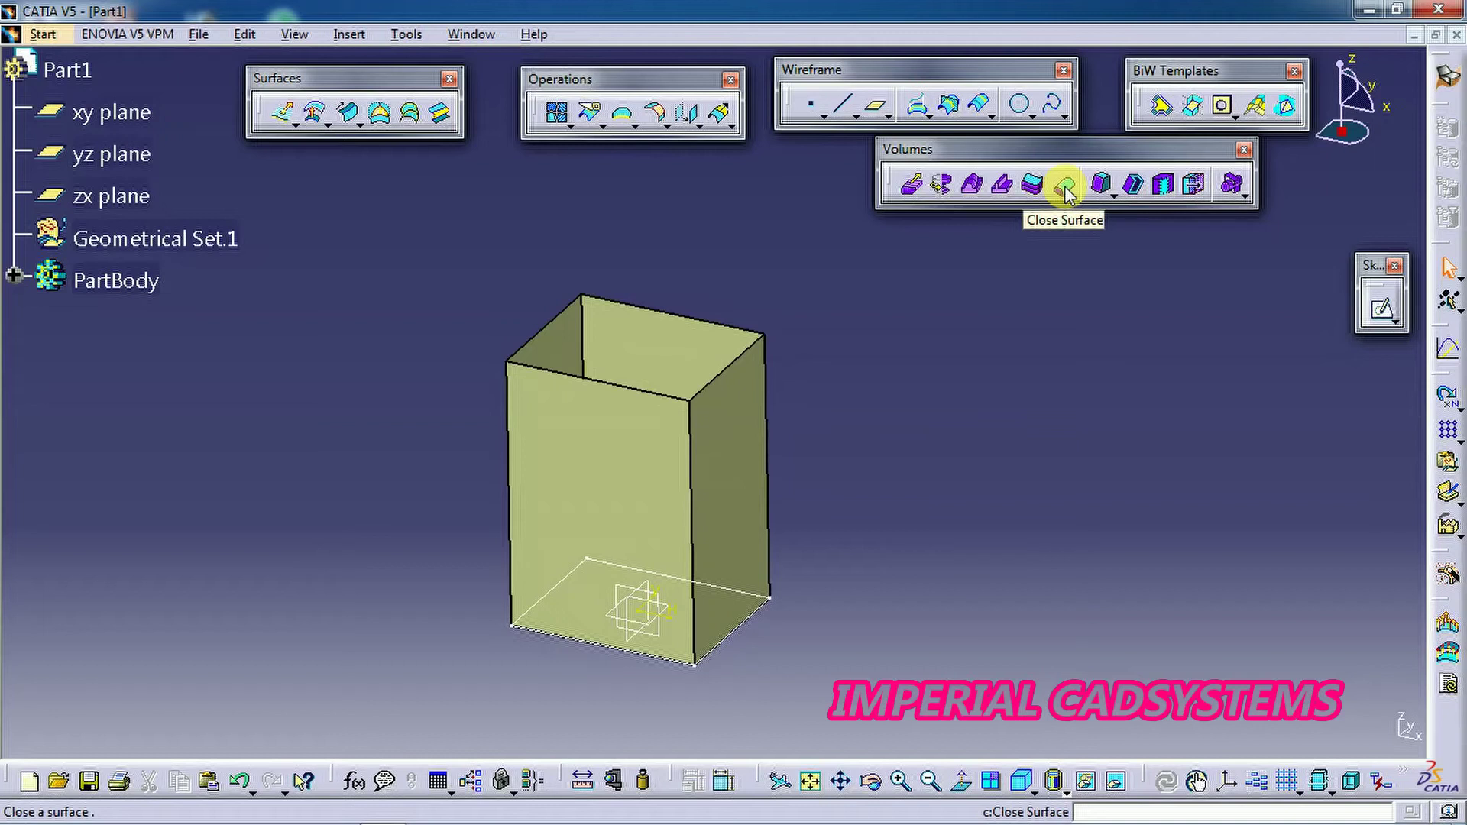
# - Close the extruded rectangular surface into a volume with Close Surface, and expand PartBody in the specification tree
pyautogui.click(1064, 187)
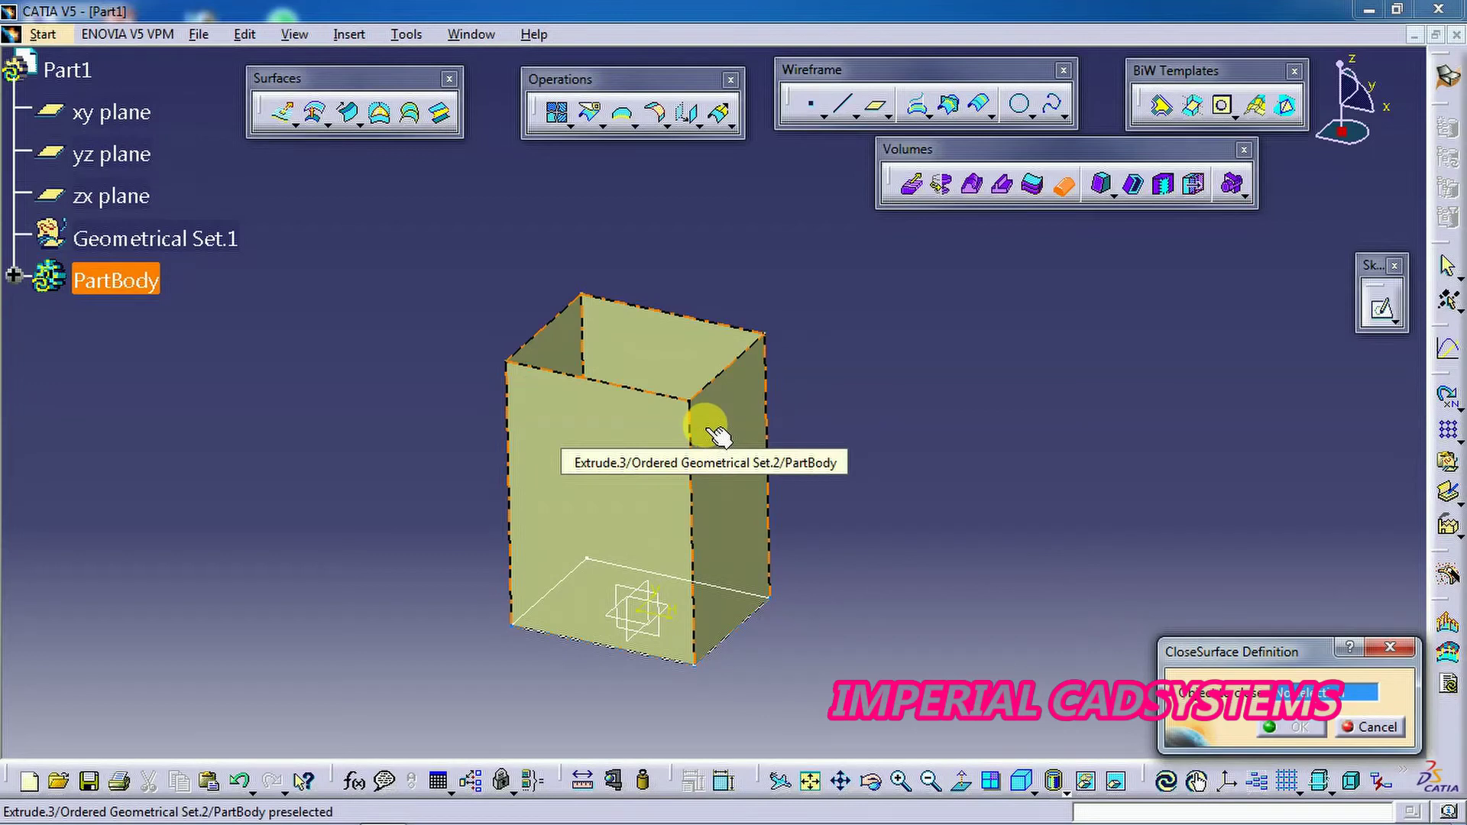
pyautogui.click(709, 429)
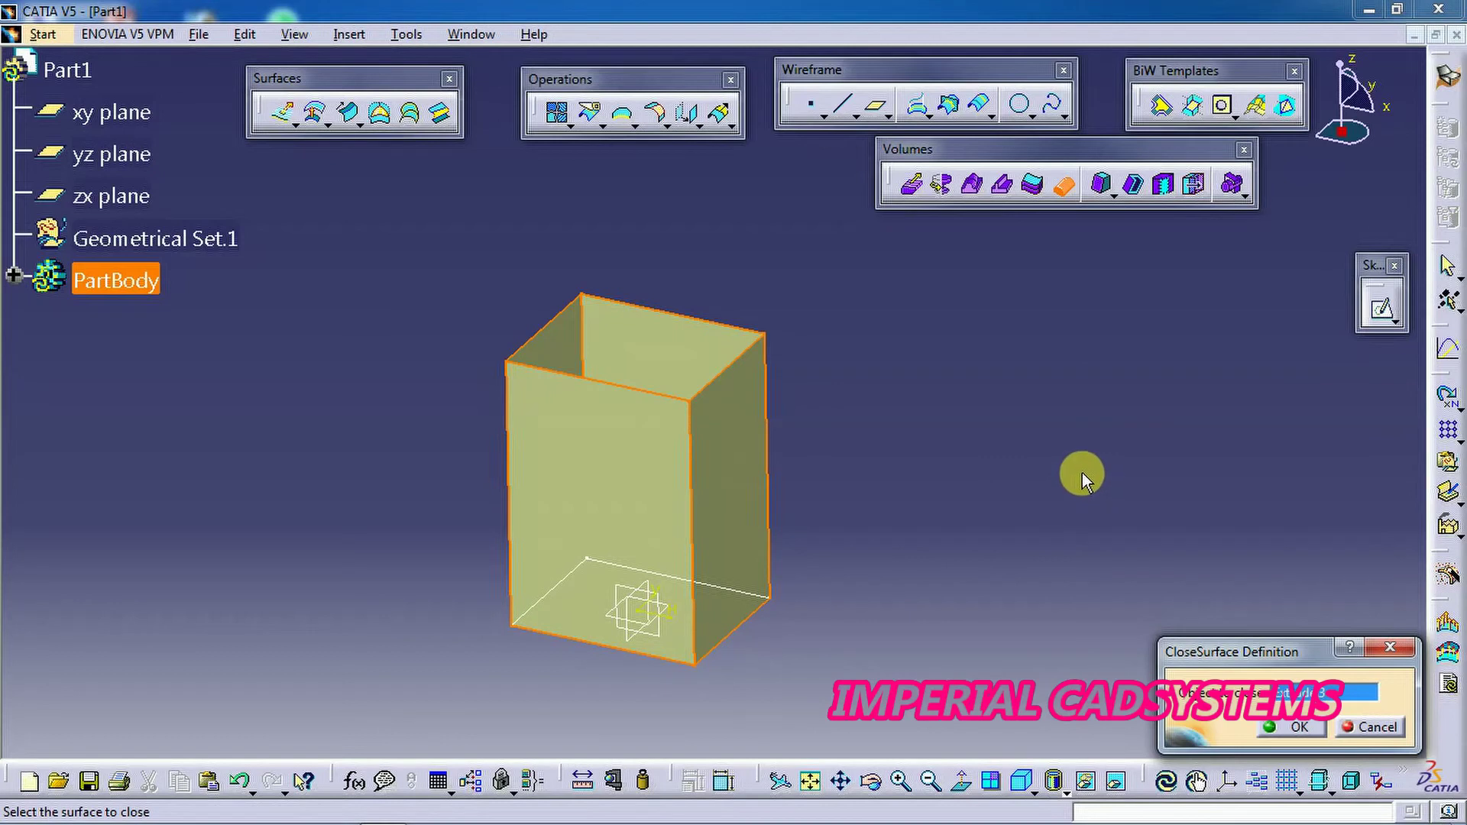
pyautogui.click(1318, 729)
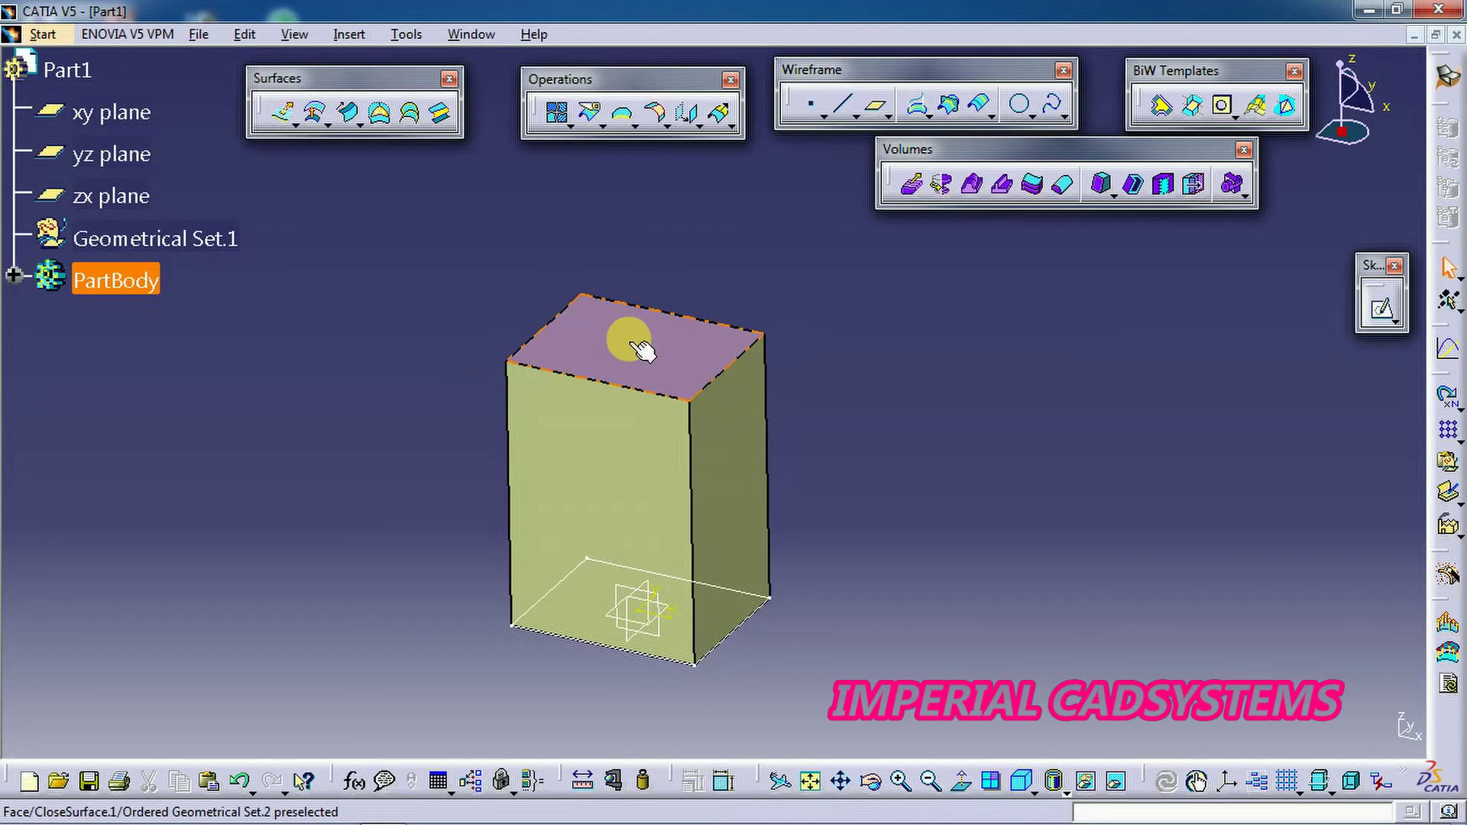
pyautogui.click(14, 275)
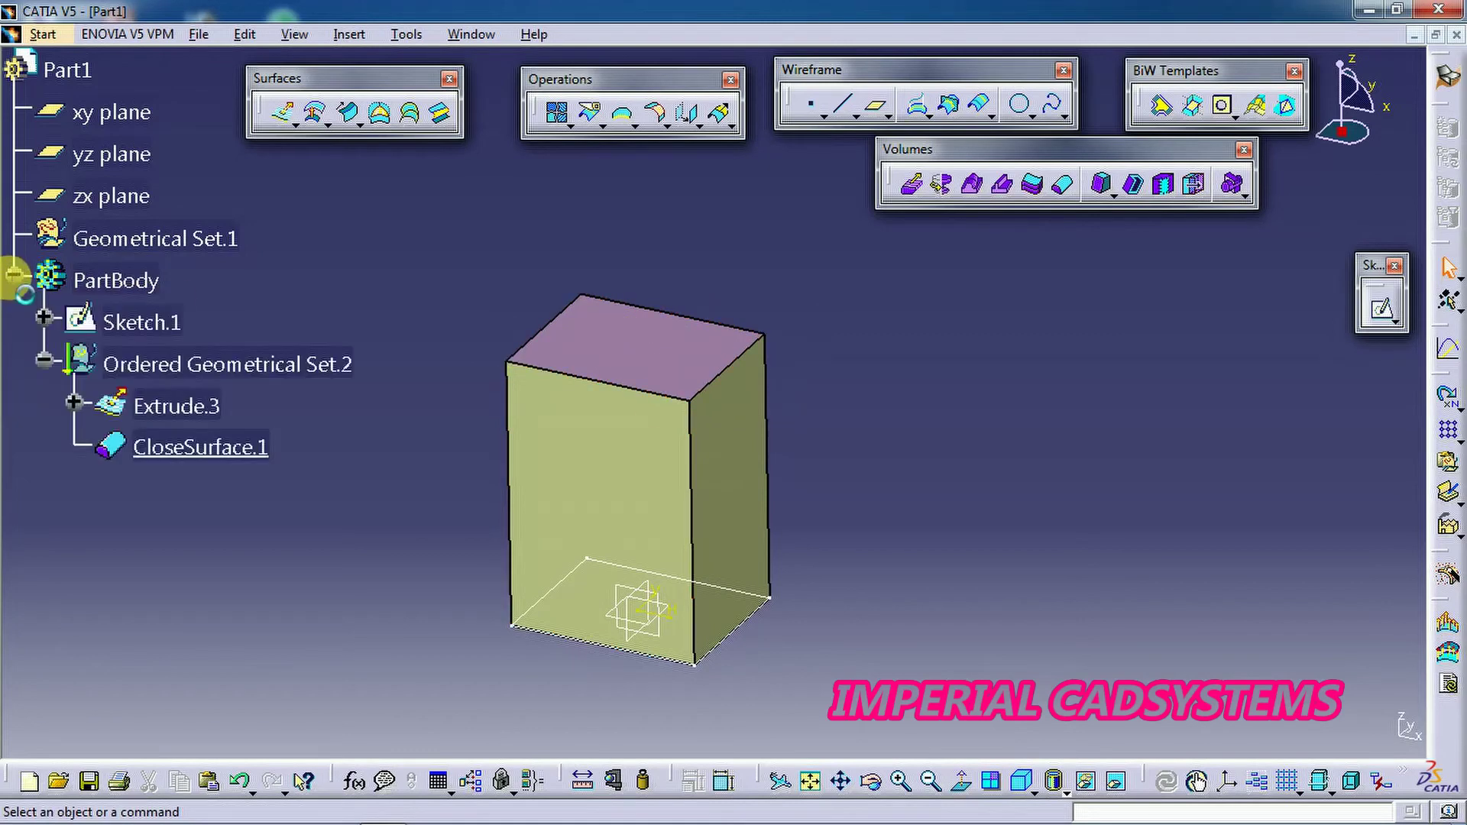
pyautogui.rightClick(214, 374)
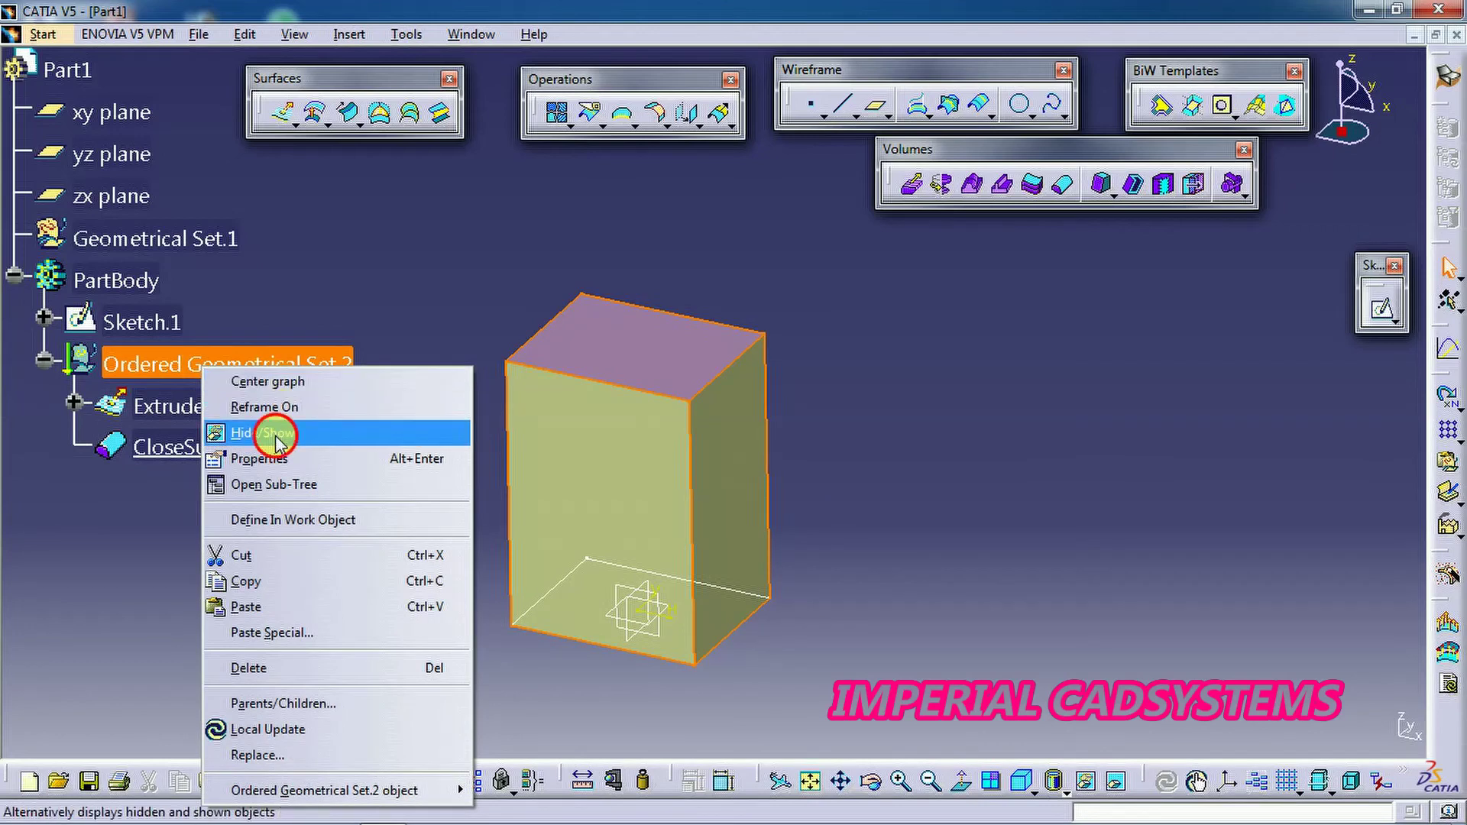
pyautogui.click(275, 436)
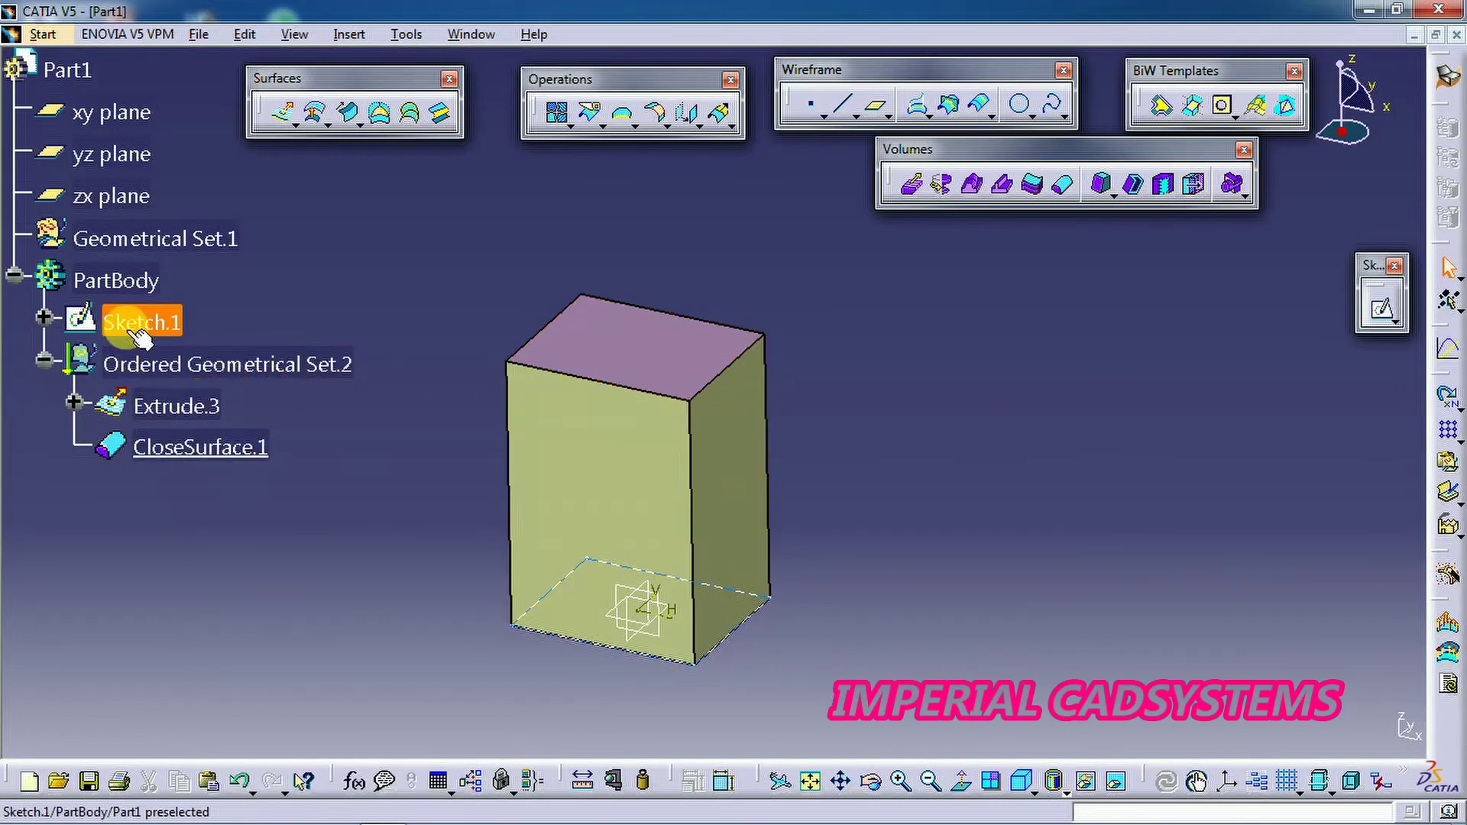
pyautogui.click(230, 445)
pyautogui.rightClick(229, 445)
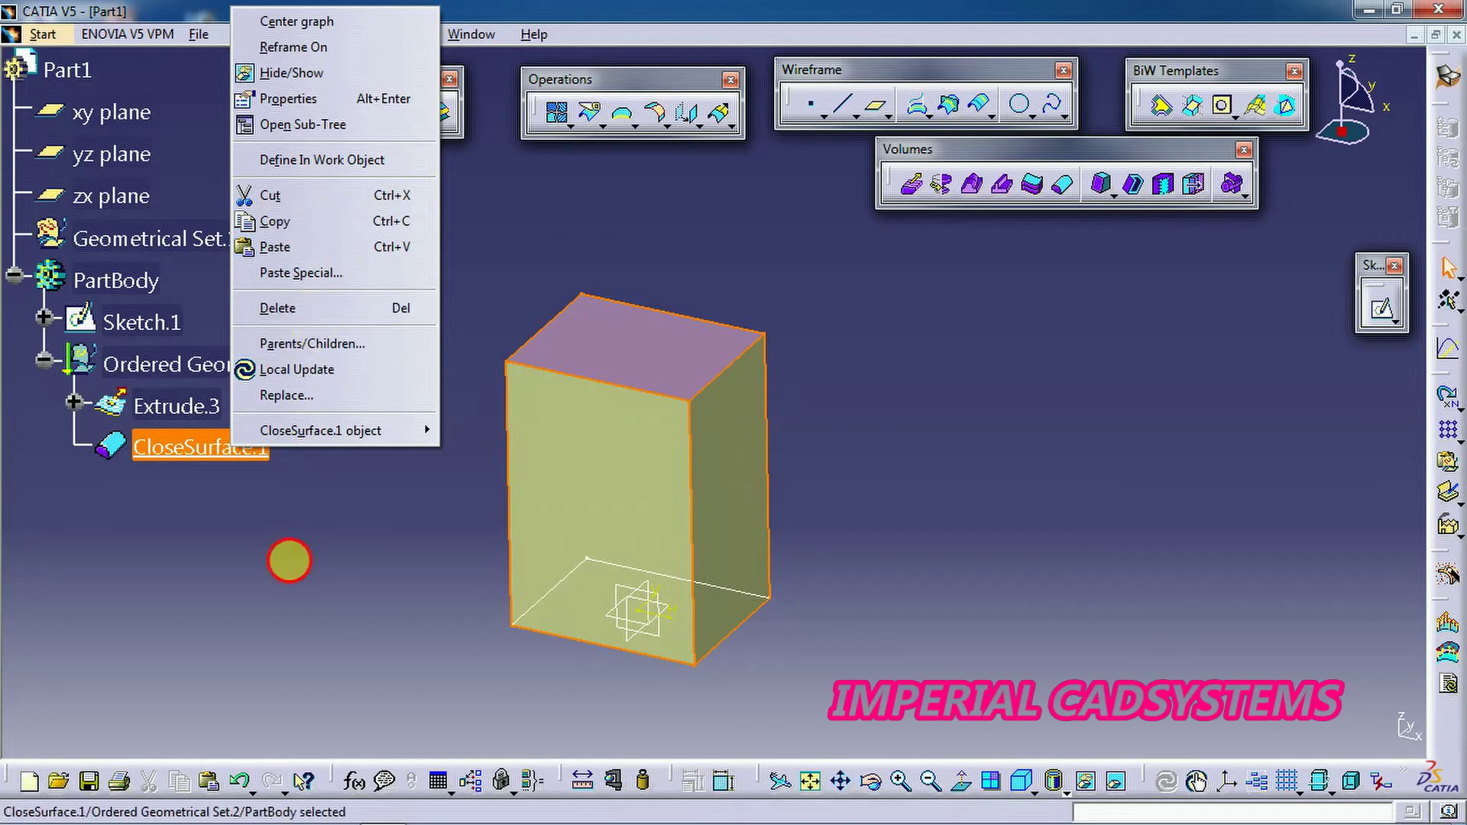
pyautogui.click(288, 558)
# - Hide the extruded surface Extrude.3 so that only the closed volume and its sketch are displayed
pyautogui.rightClick(174, 407)
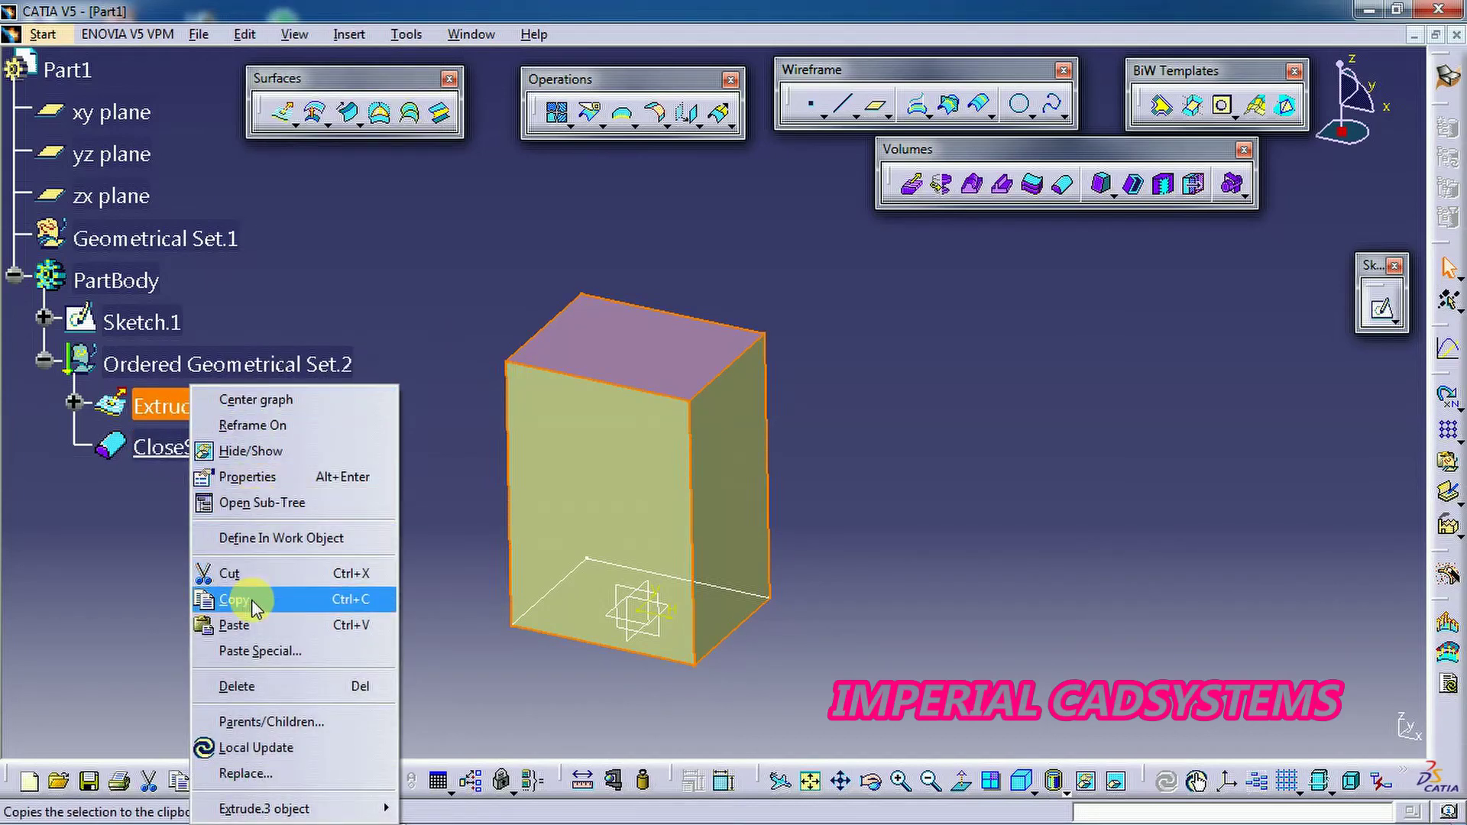
pyautogui.click(260, 453)
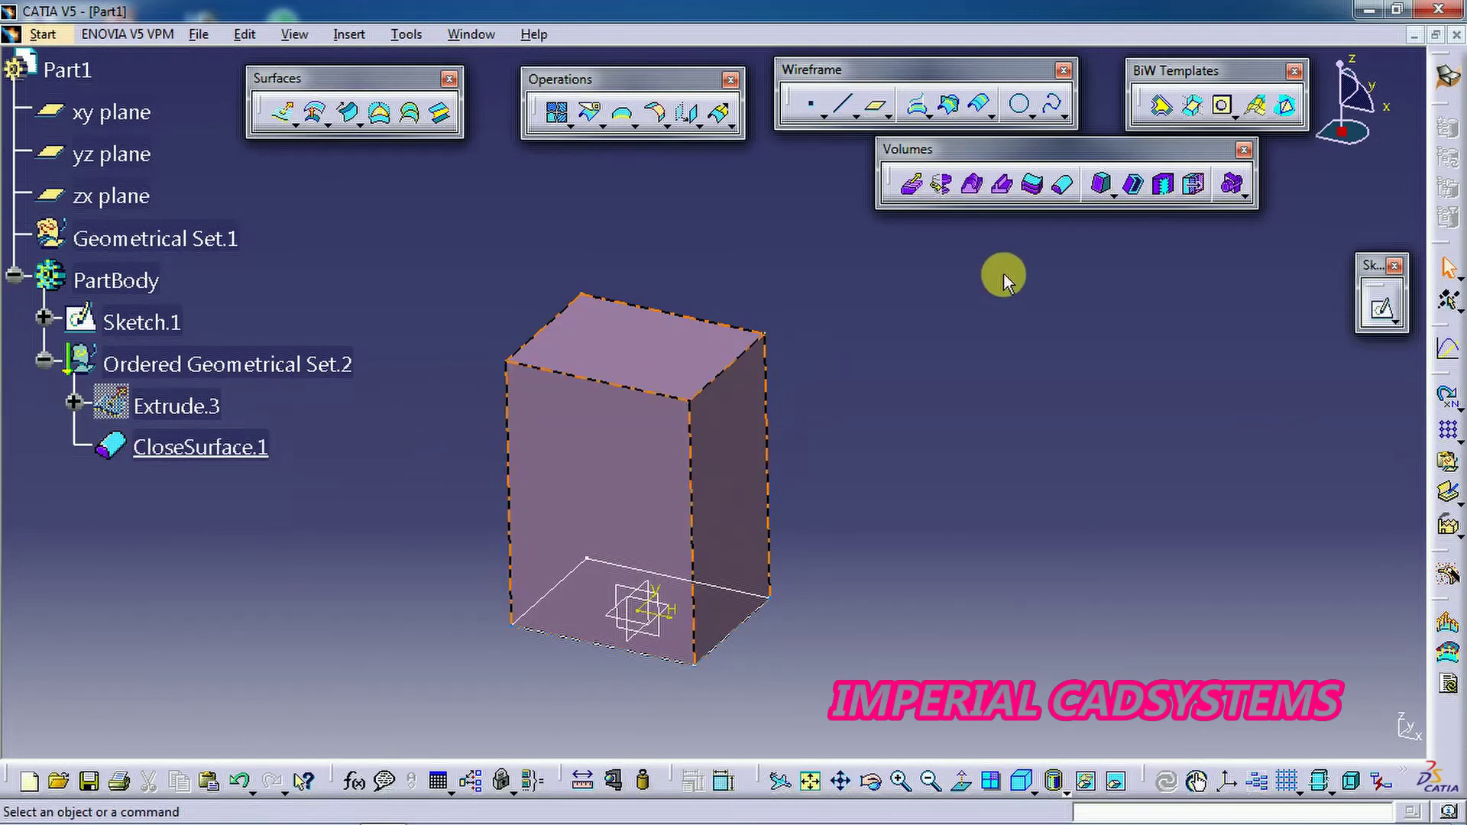
# - Draft the closed volume's two front-facing side faces by 10 degrees, using its top face as the neutral element
pyautogui.click(1104, 186)
pyautogui.click(730, 443)
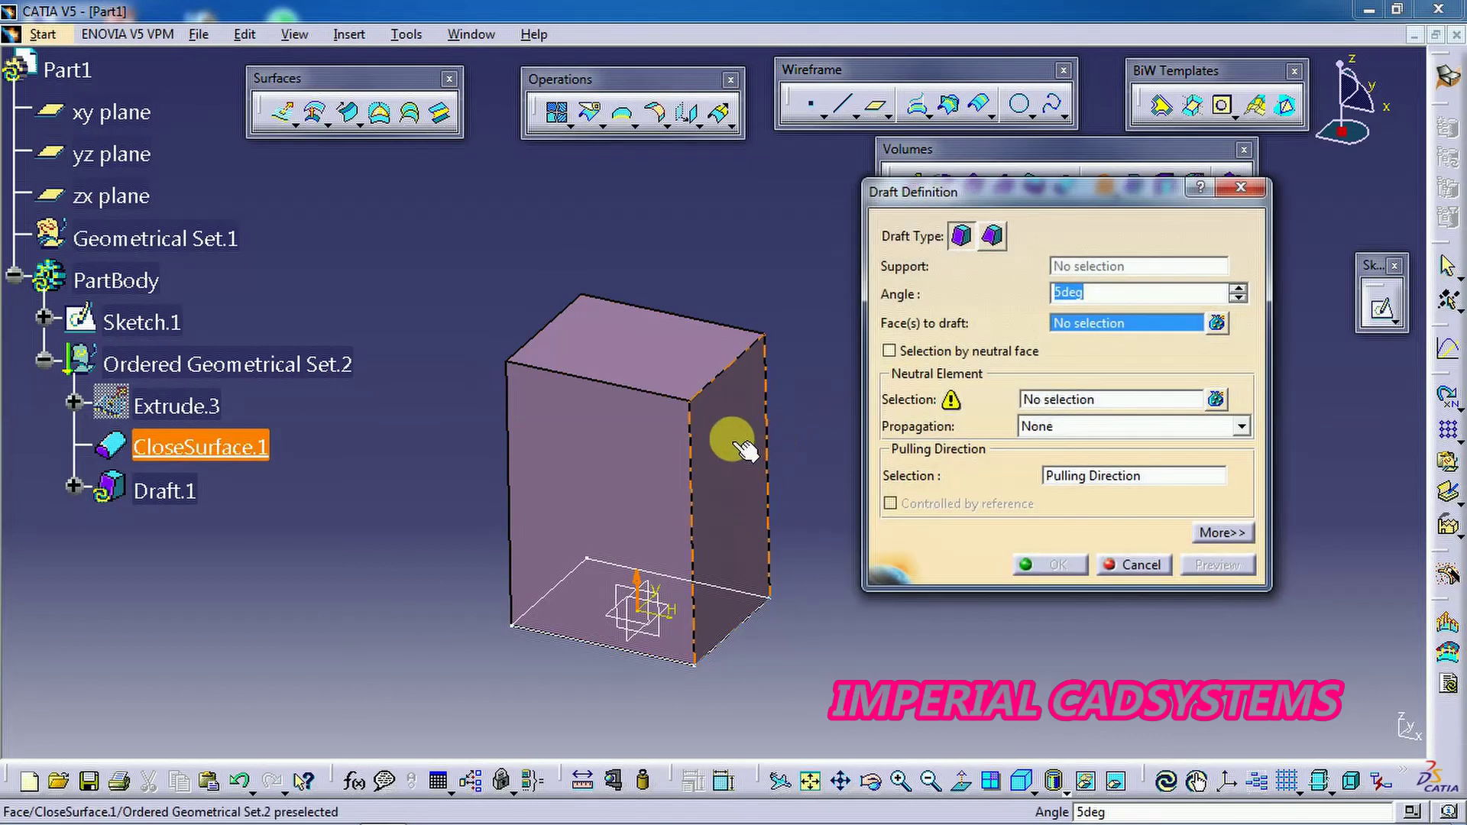
pyautogui.click(645, 436)
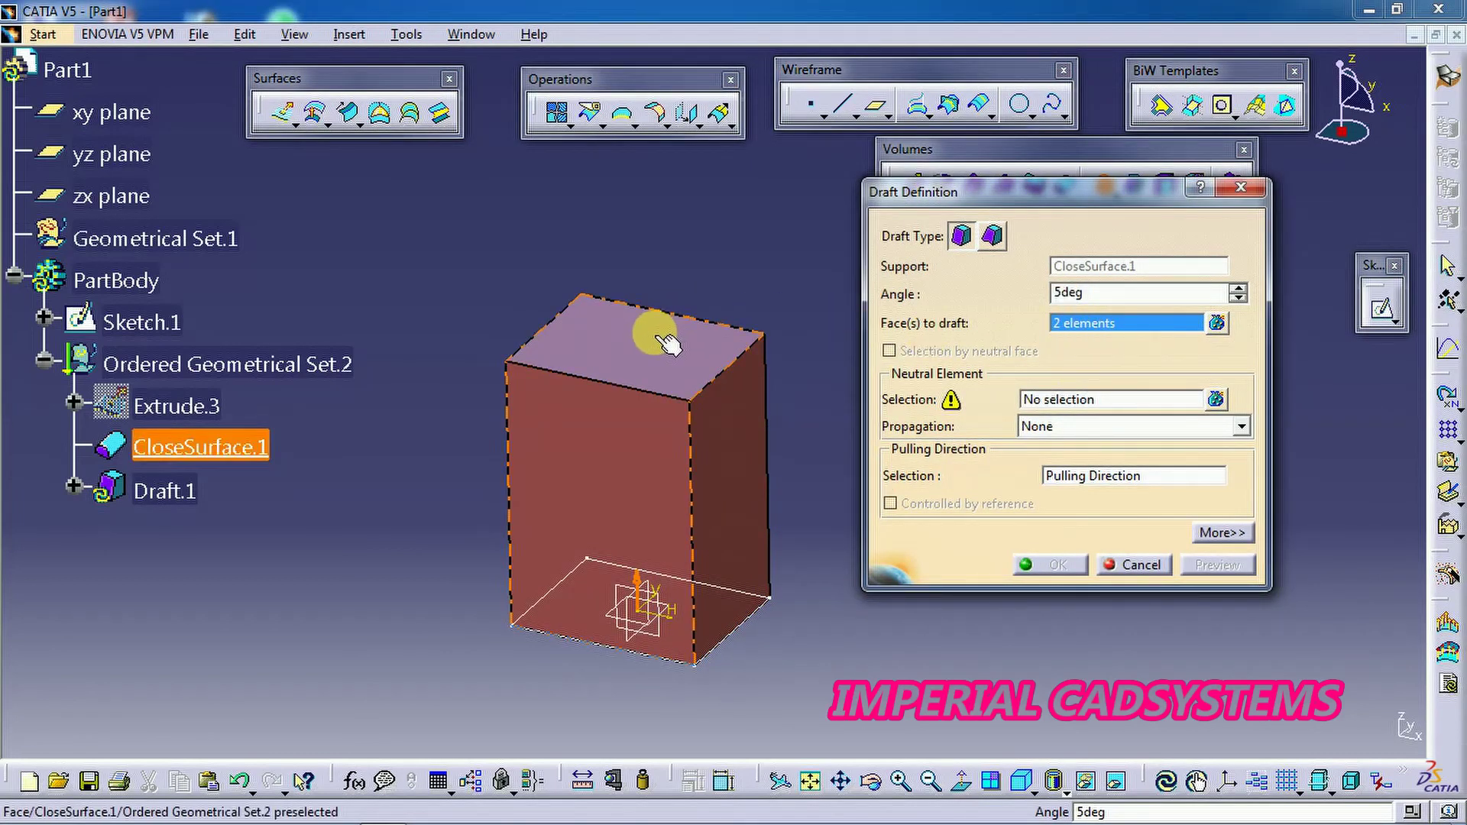
pyautogui.click(1020, 398)
pyautogui.click(639, 340)
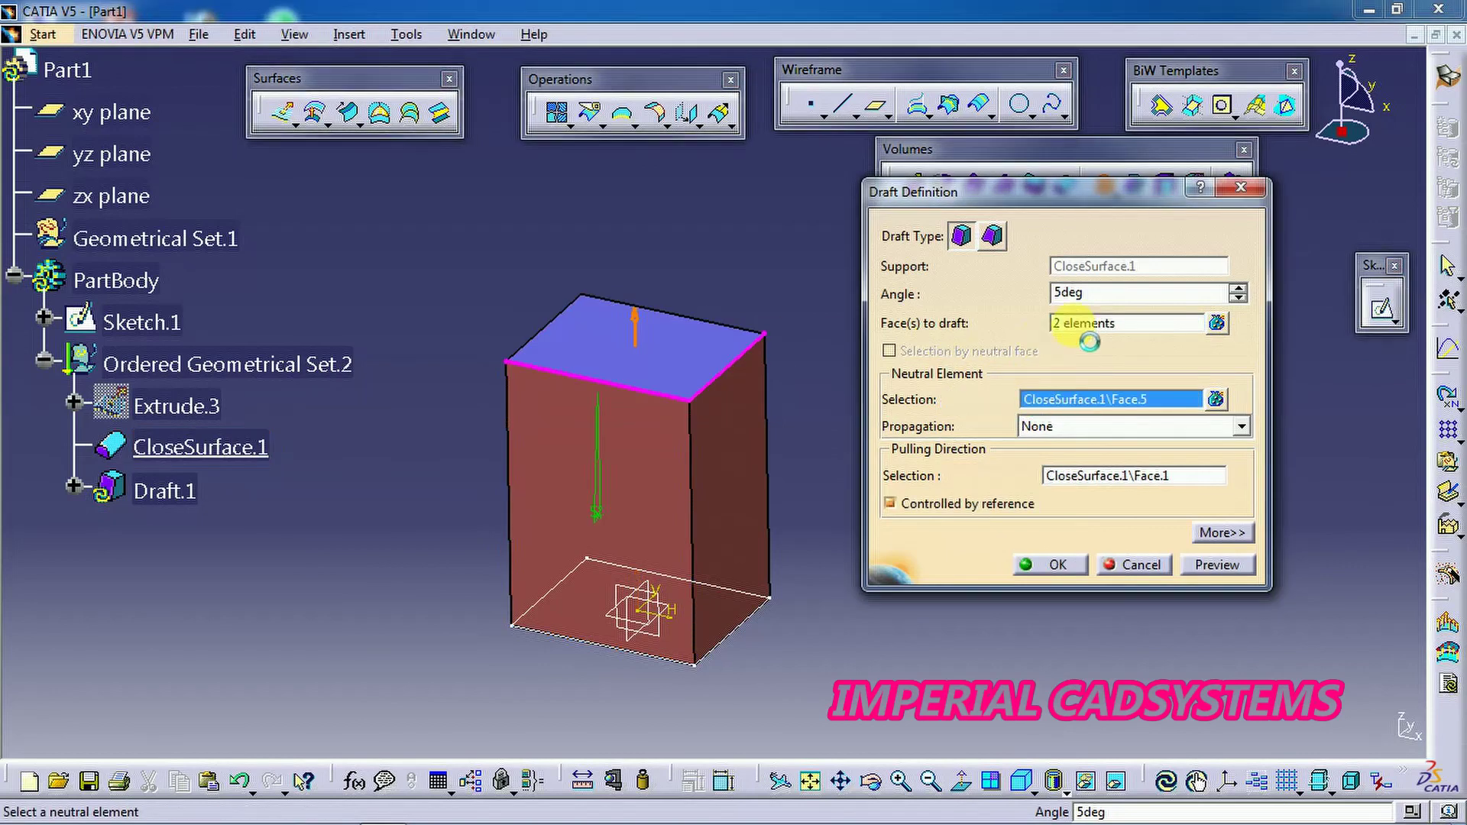
pyautogui.doubleClick(1070, 293)
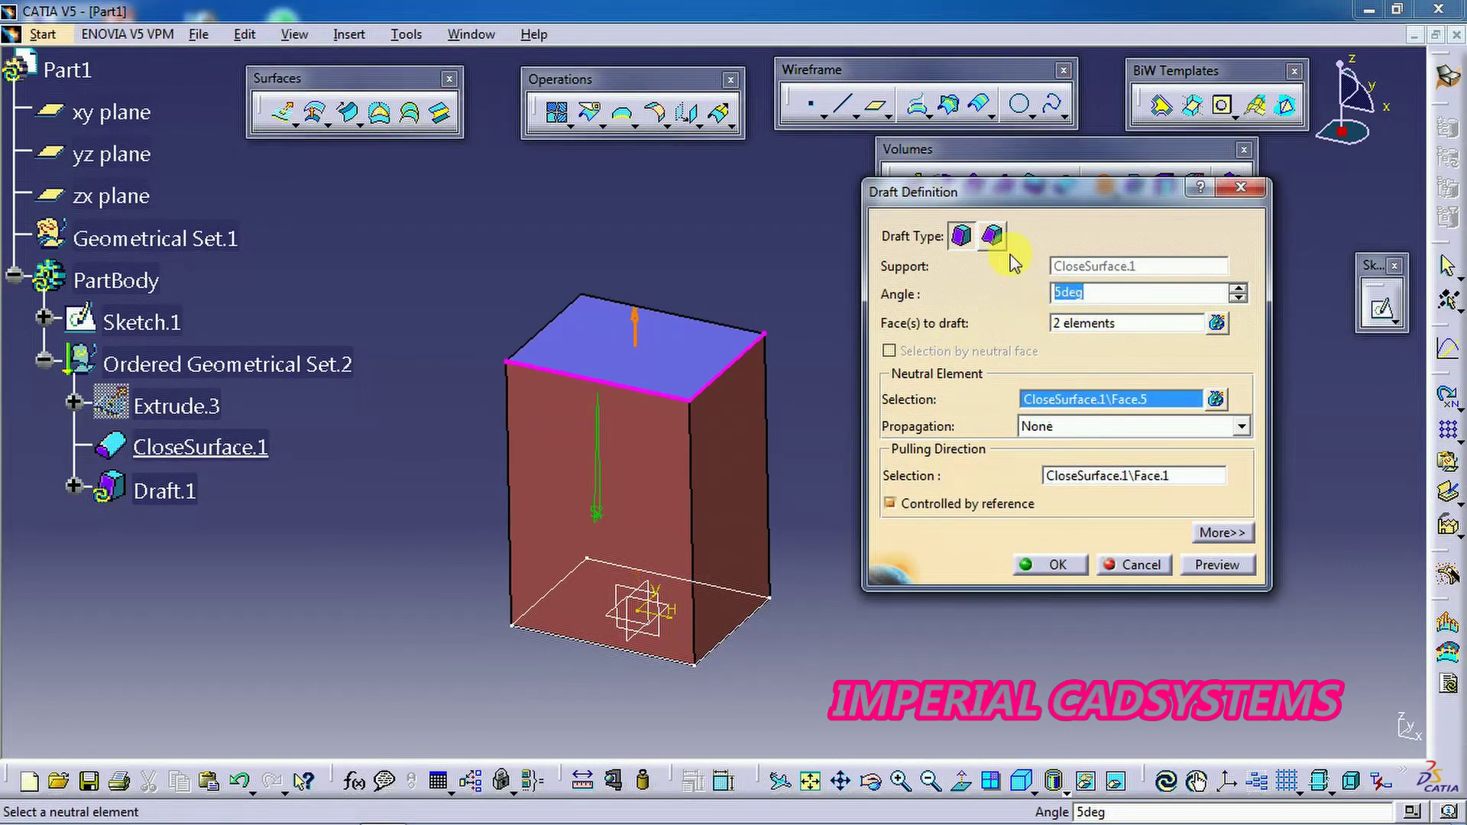
pyautogui.write('10')
pyautogui.press('Return')
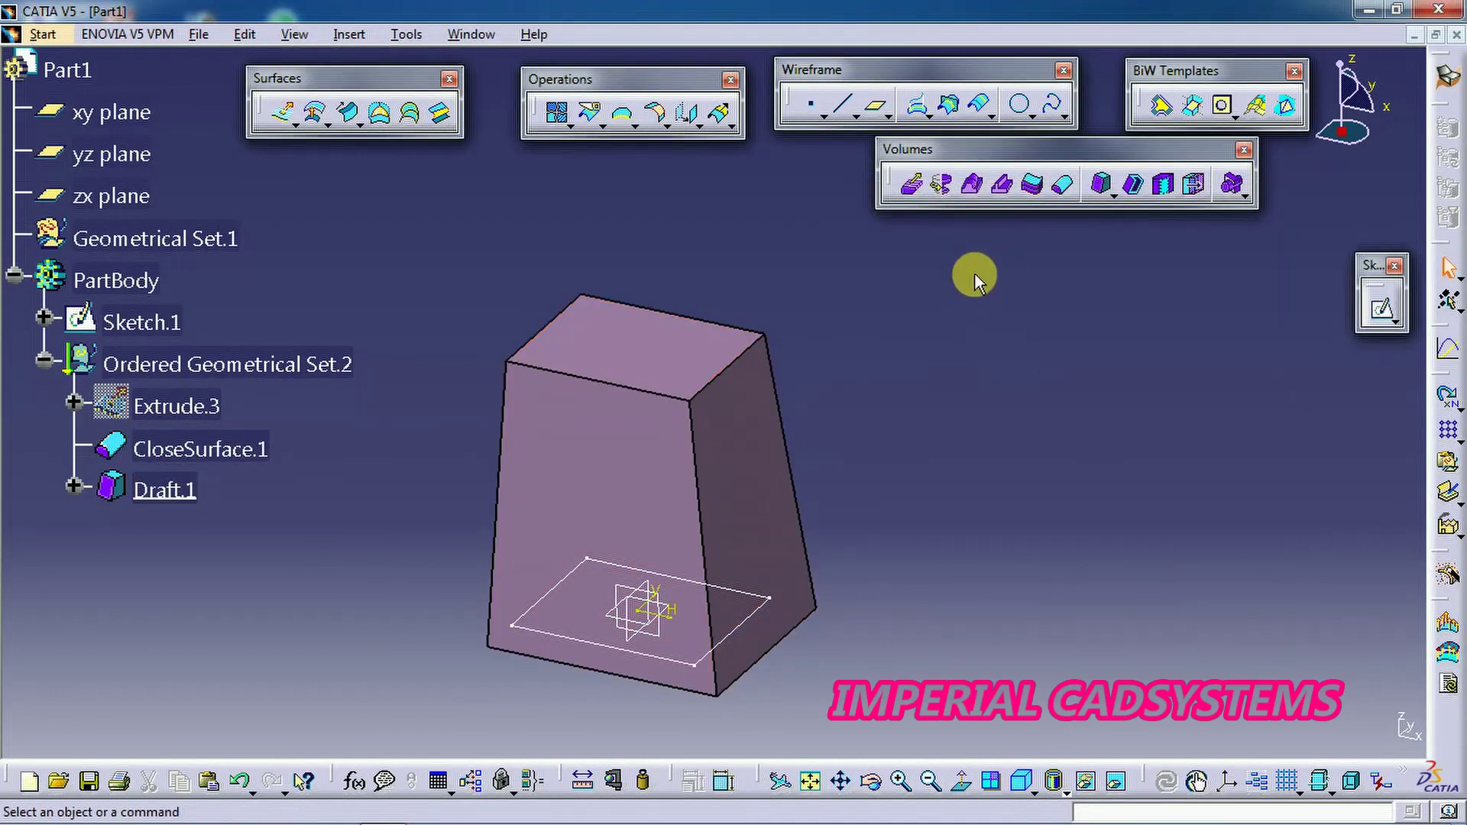